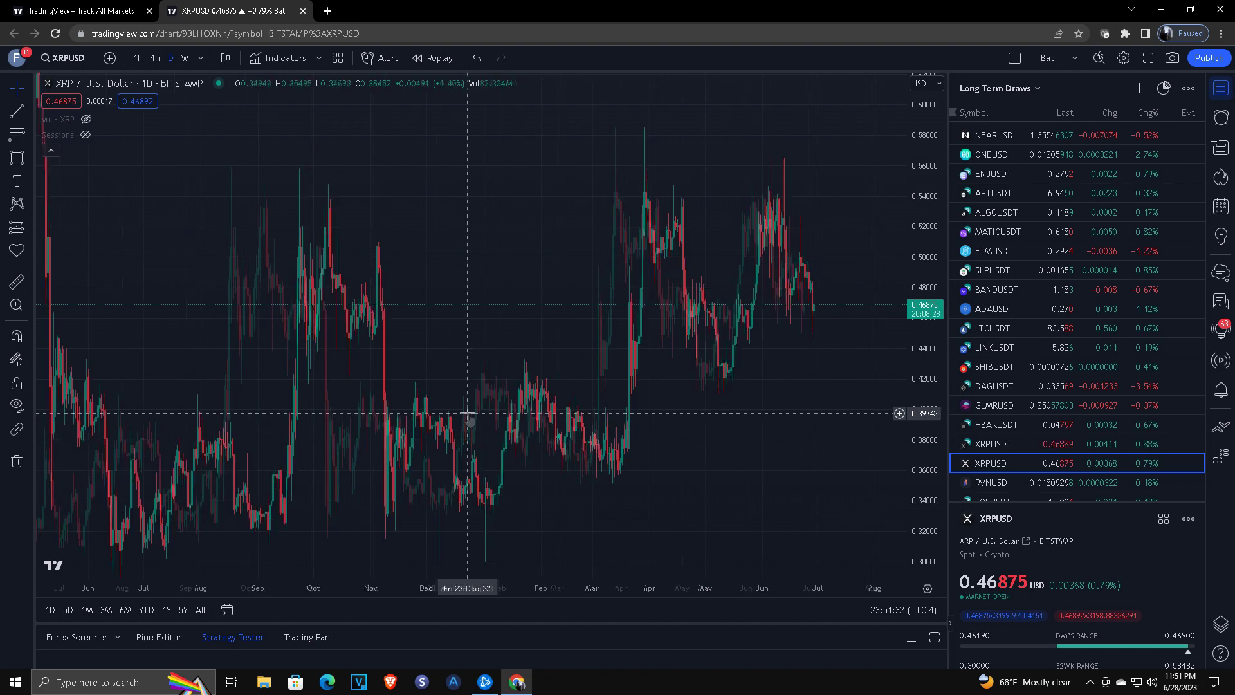
Step: Place a horizontal ray at the early January 2023 low, at about 0.29866, on the XRPUSD daily chart
{"action": "scroll", "coordinate": [469, 418], "scroll_direction": "down", "scroll_amount": 3}
{"action": "left_click_drag", "start_coordinate": [923, 186], "coordinate": [896, 463]}
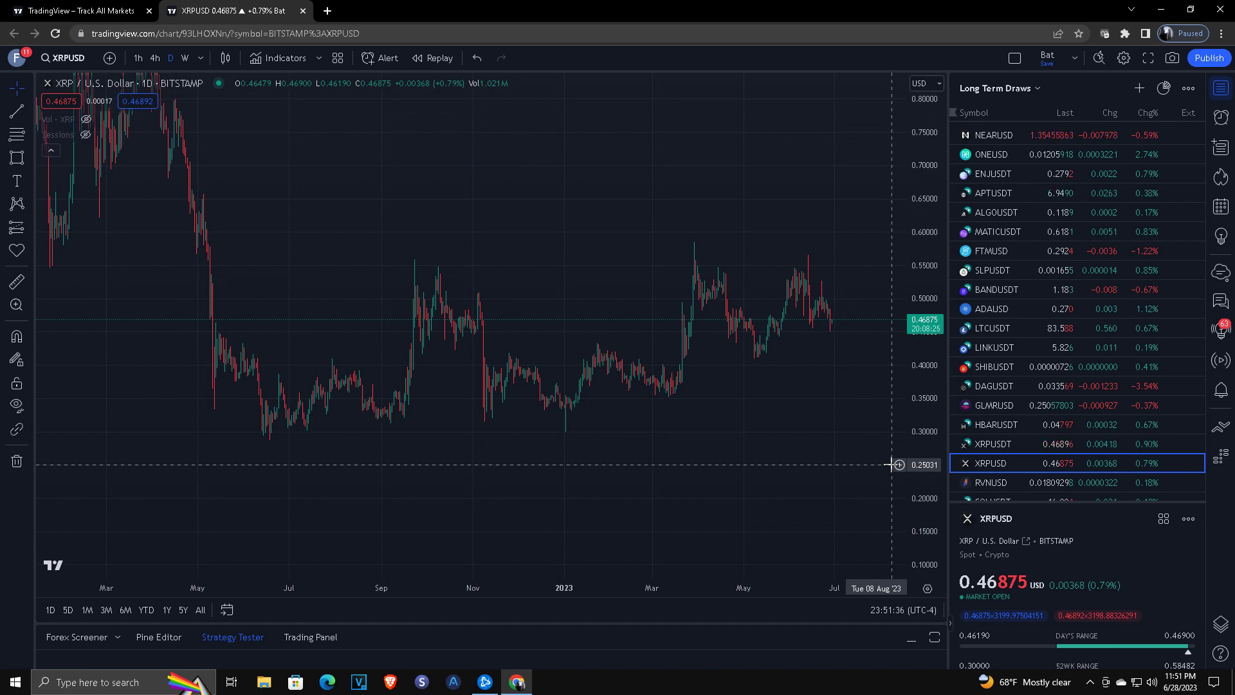
{"action": "scroll", "coordinate": [560, 386], "scroll_direction": "up", "scroll_amount": 2}
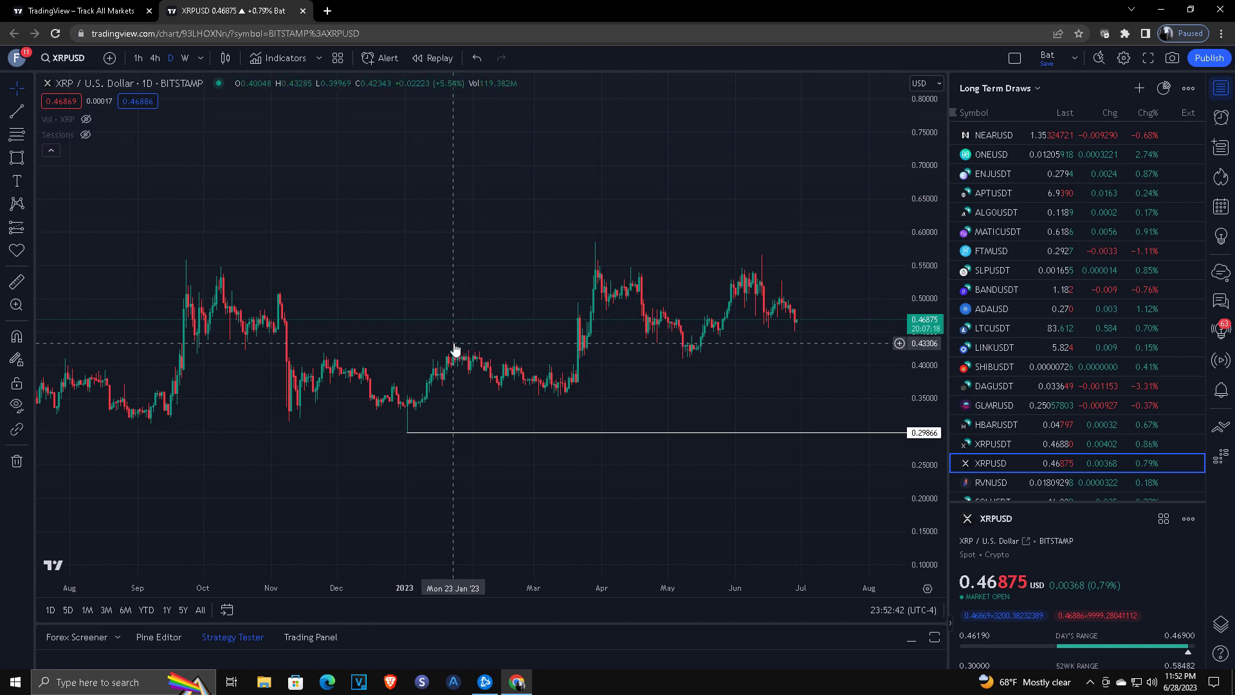
Step: Draw a thin rectangle zone from about 11 January 2023 to the start of April, between about 0.354 and 0.358
{"action": "left_click_drag", "start_coordinate": [687, 453], "coordinate": [749, 358]}
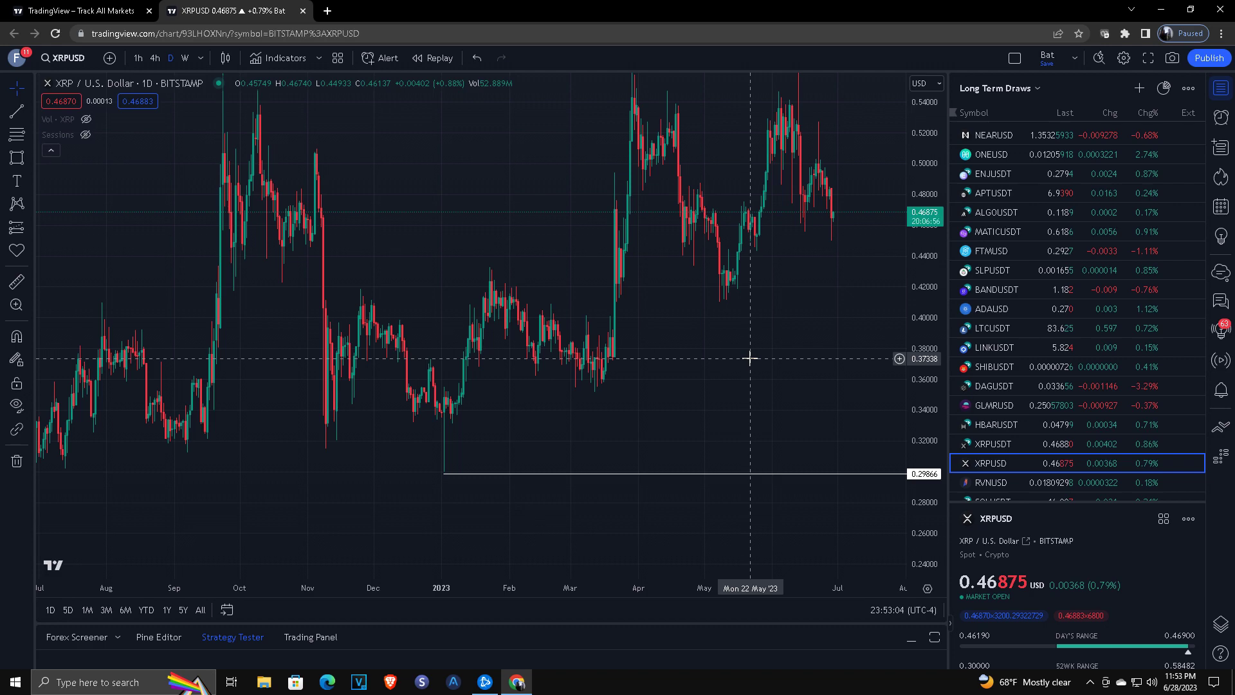
{"action": "left_click_drag", "start_coordinate": [521, 447], "coordinate": [875, 484]}
{"action": "scroll", "coordinate": [785, 469], "scroll_direction": "up", "scroll_amount": 5}
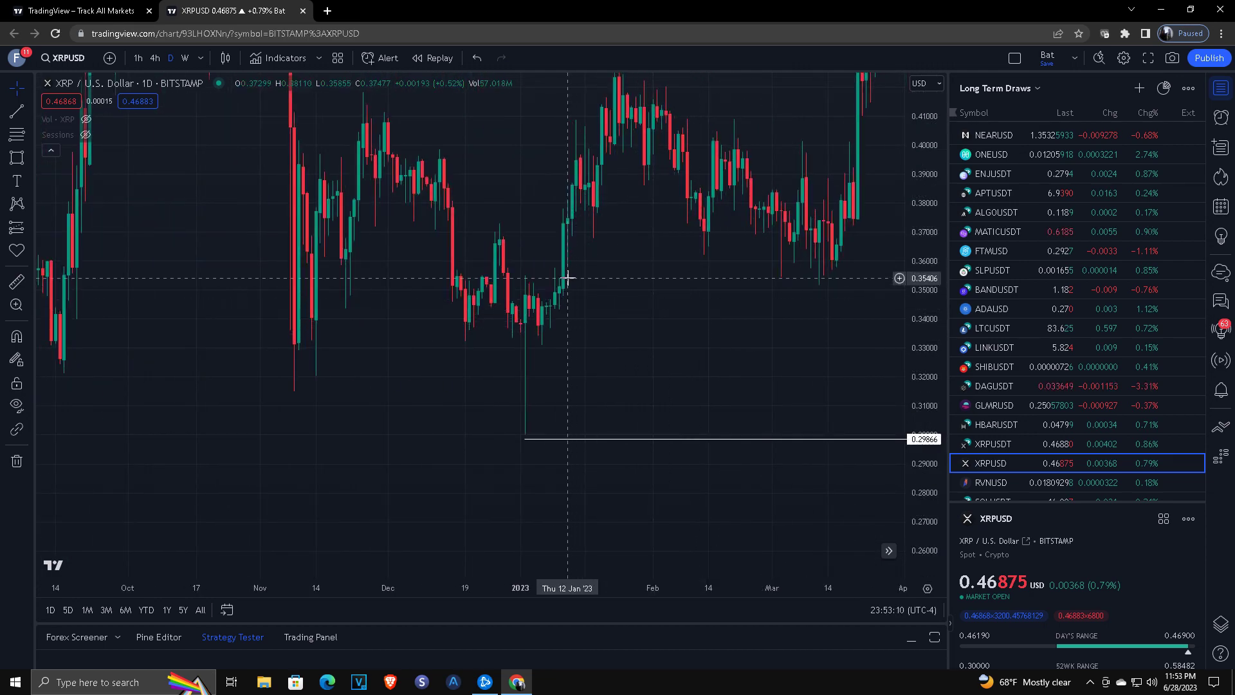
{"action": "left_click", "coordinate": [18, 158]}
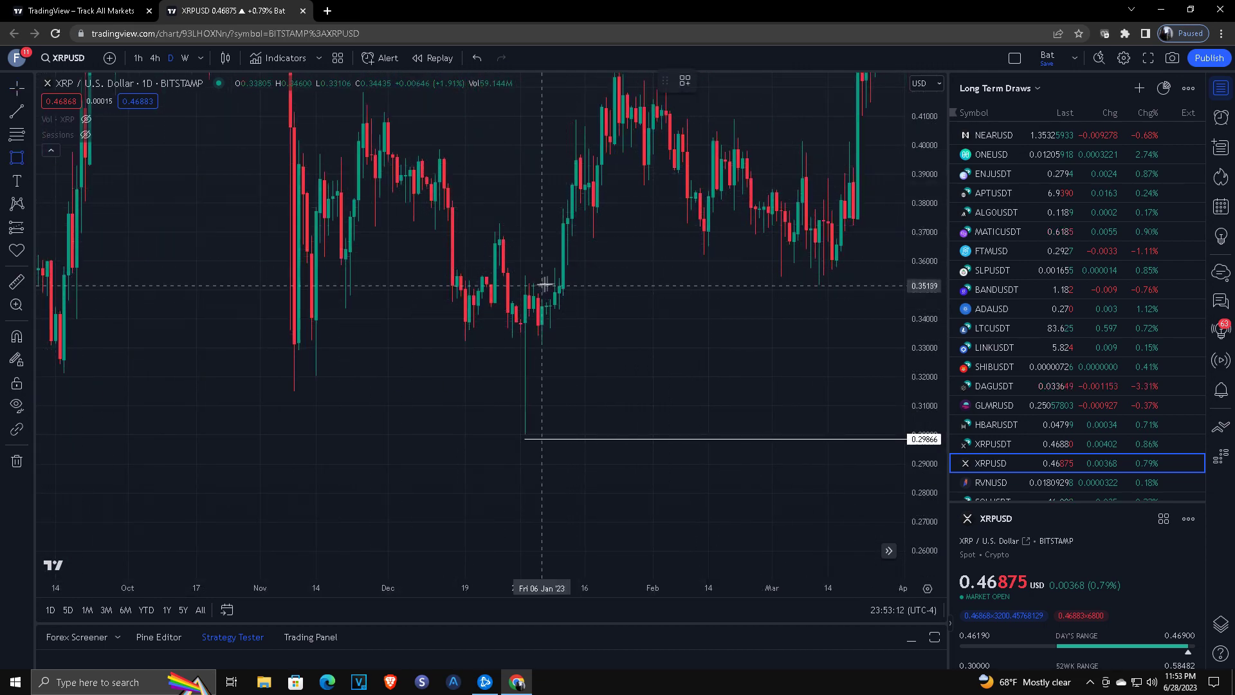
{"action": "mouse_move", "coordinate": [560, 277]}
{"action": "left_mouse_down"}
{"action": "mouse_move", "coordinate": [603, 266]}
{"action": "mouse_move", "coordinate": [904, 274]}
{"action": "left_mouse_up"}
{"action": "left_click", "coordinate": [894, 310]}
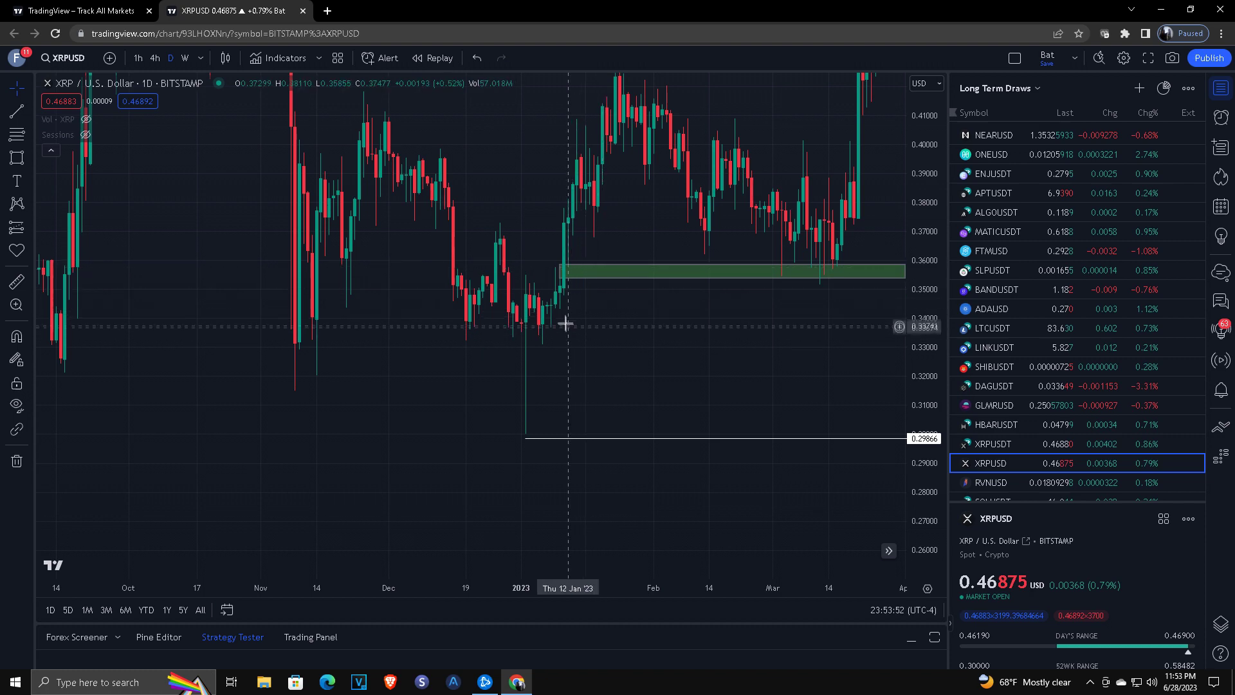
{"action": "left_click", "coordinate": [613, 268]}
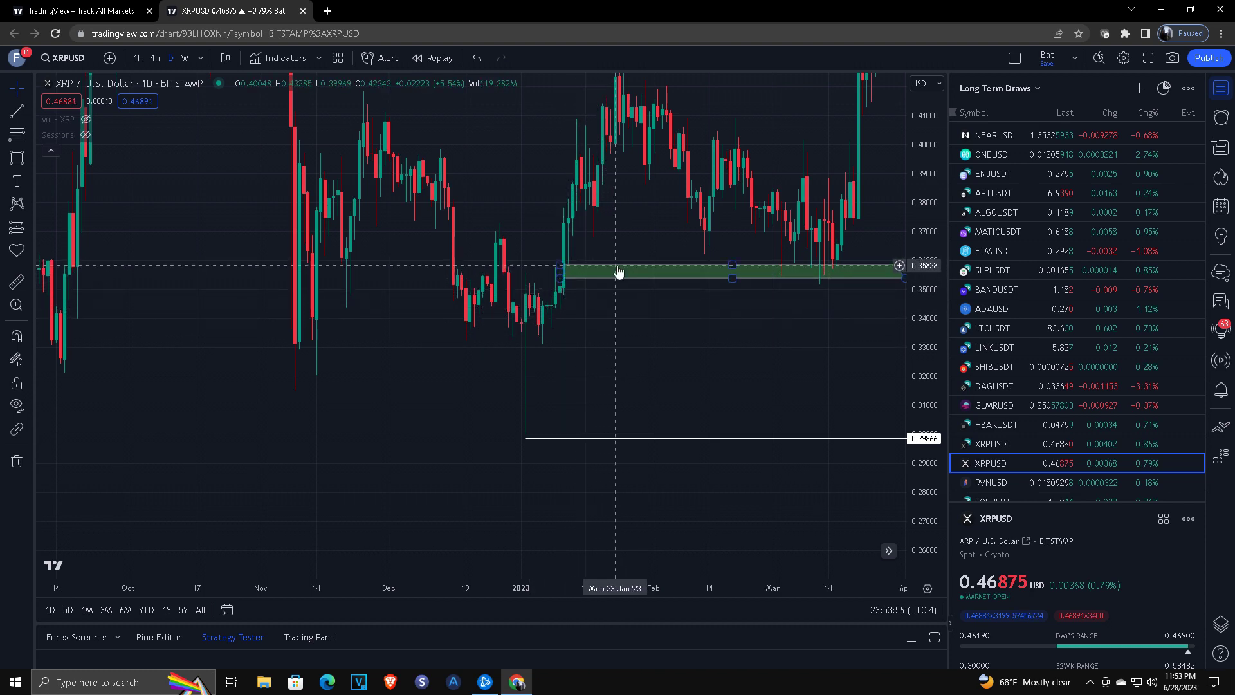
{"action": "key", "text": "Escape"}
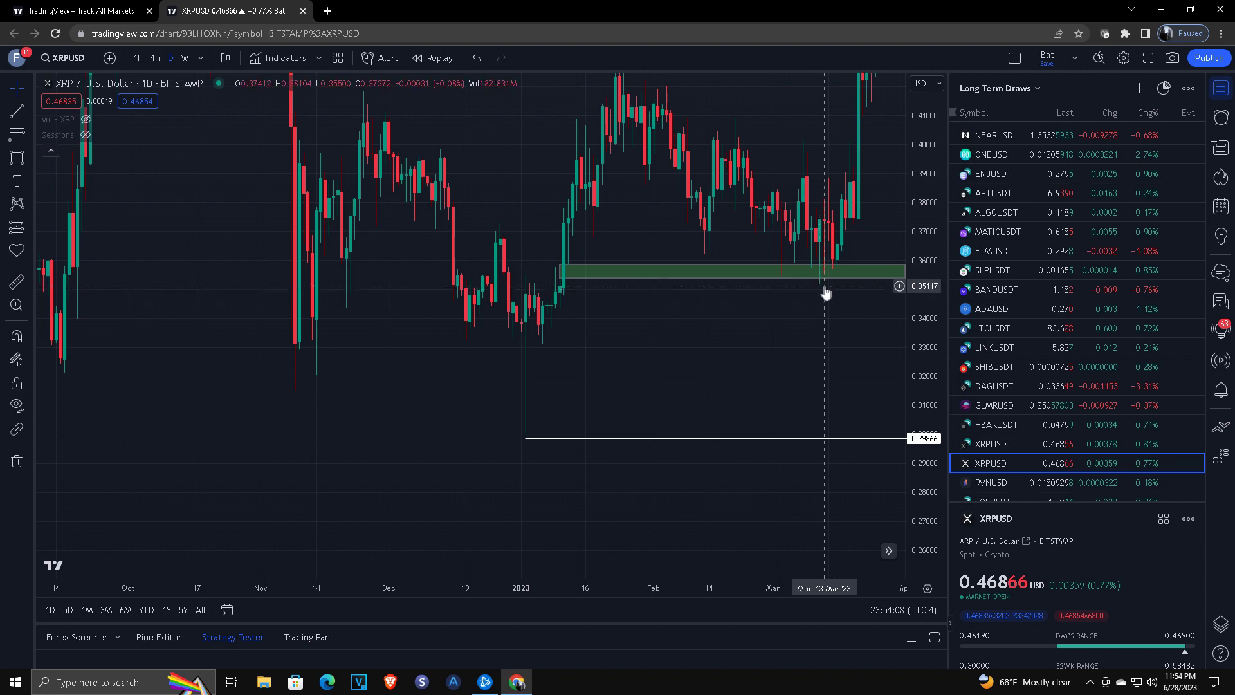
Step: Place a horizontal ray at the late January 2023 swing high, at about 0.43294
{"action": "mouse_move", "coordinate": [812, 297]}
{"action": "left_mouse_down"}
{"action": "mouse_move", "coordinate": [744, 326]}
{"action": "mouse_move", "coordinate": [671, 334]}
{"action": "left_mouse_up"}
{"action": "left_click", "coordinate": [664, 304]}
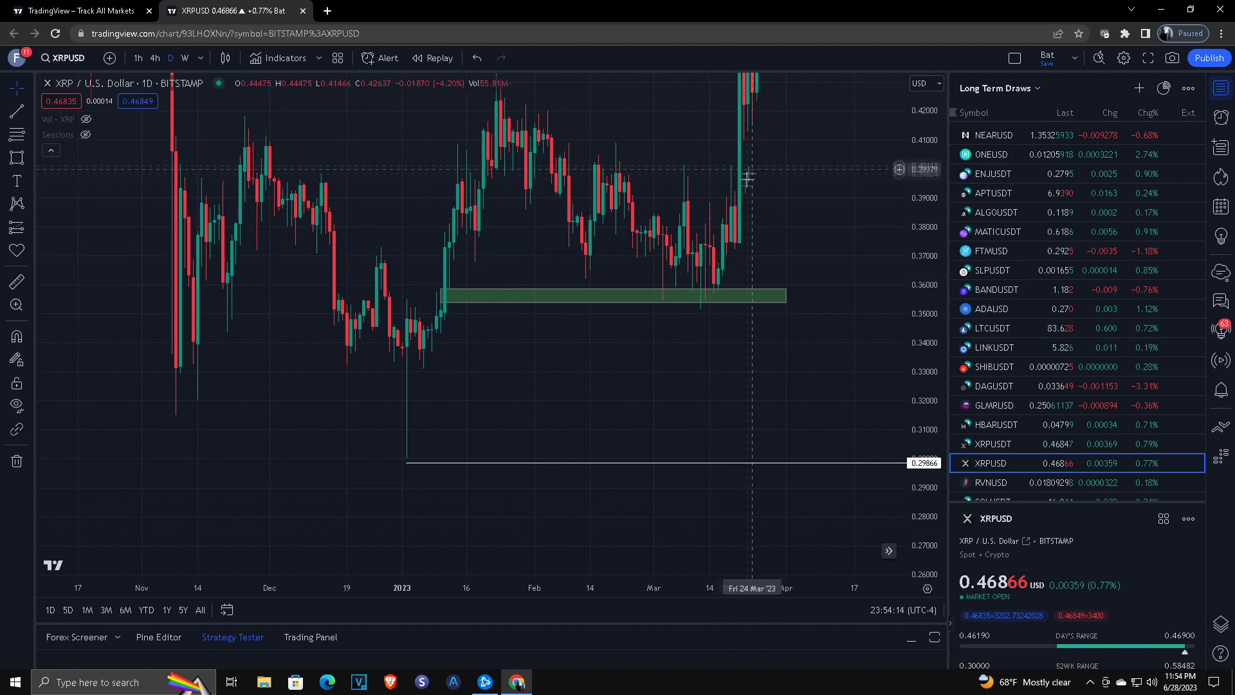
{"action": "scroll", "coordinate": [604, 325], "scroll_direction": "up", "scroll_amount": 2}
{"action": "scroll", "coordinate": [609, 322], "scroll_direction": "up", "scroll_amount": 2}
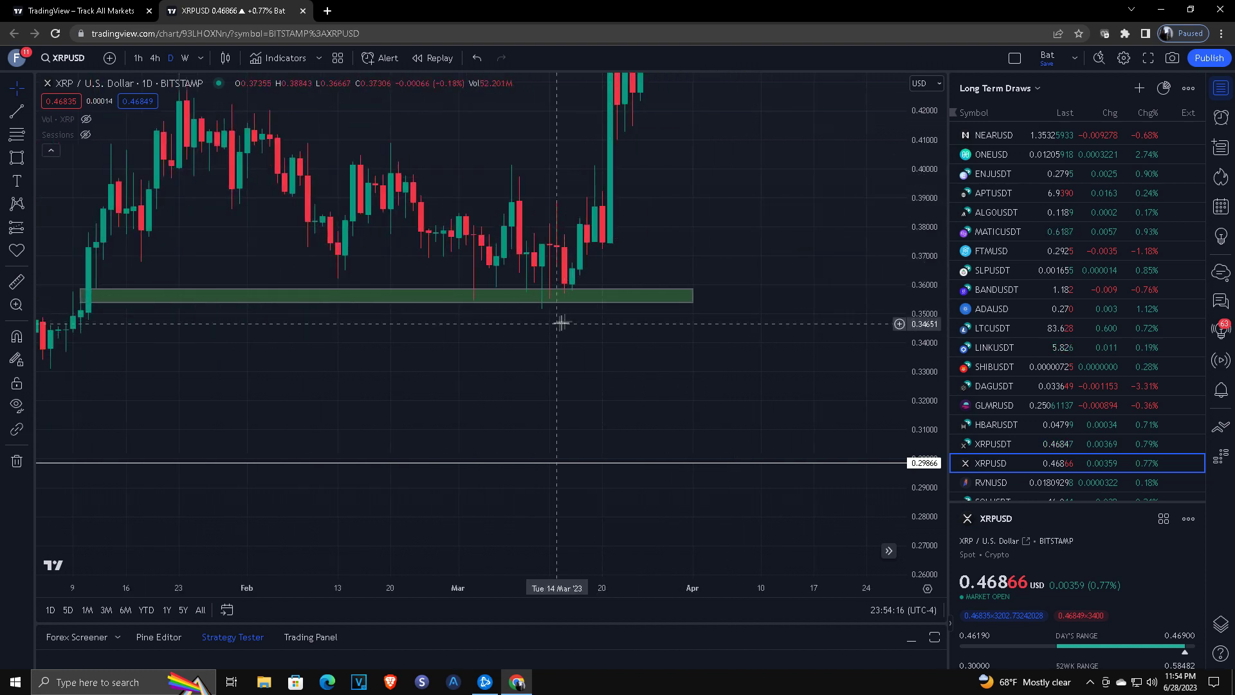
{"action": "scroll", "coordinate": [772, 277], "scroll_direction": "down", "scroll_amount": 3}
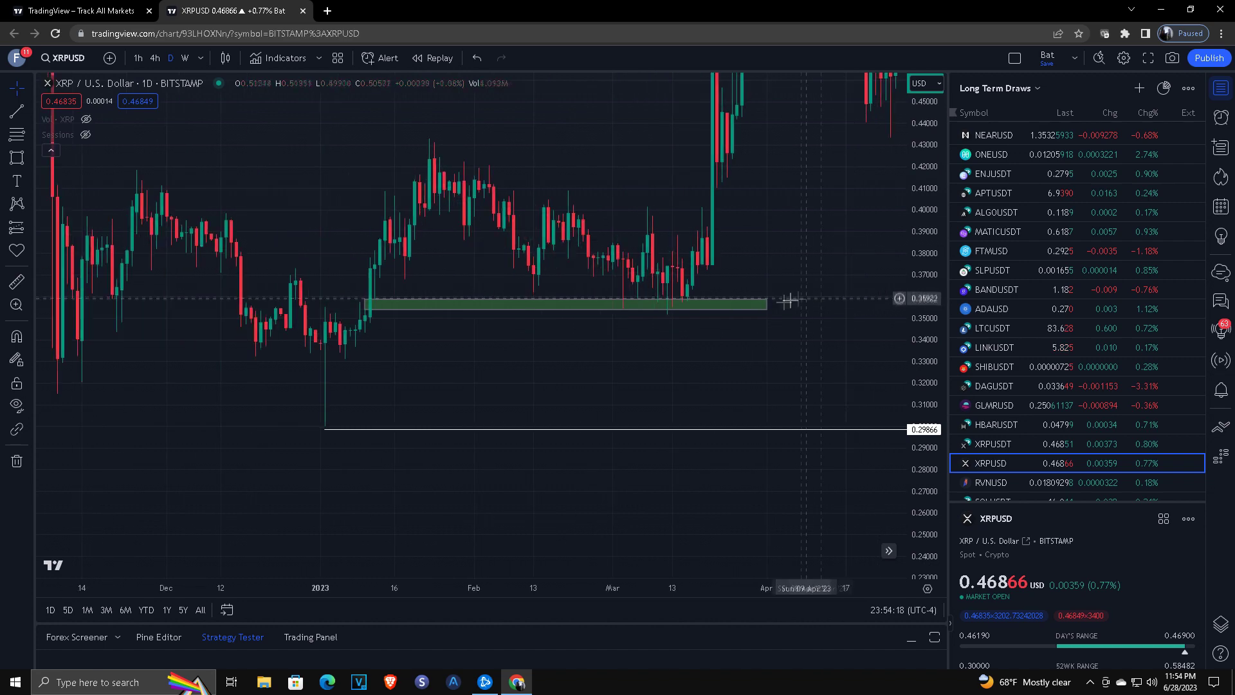
{"action": "left_click_drag", "start_coordinate": [689, 362], "coordinate": [660, 426]}
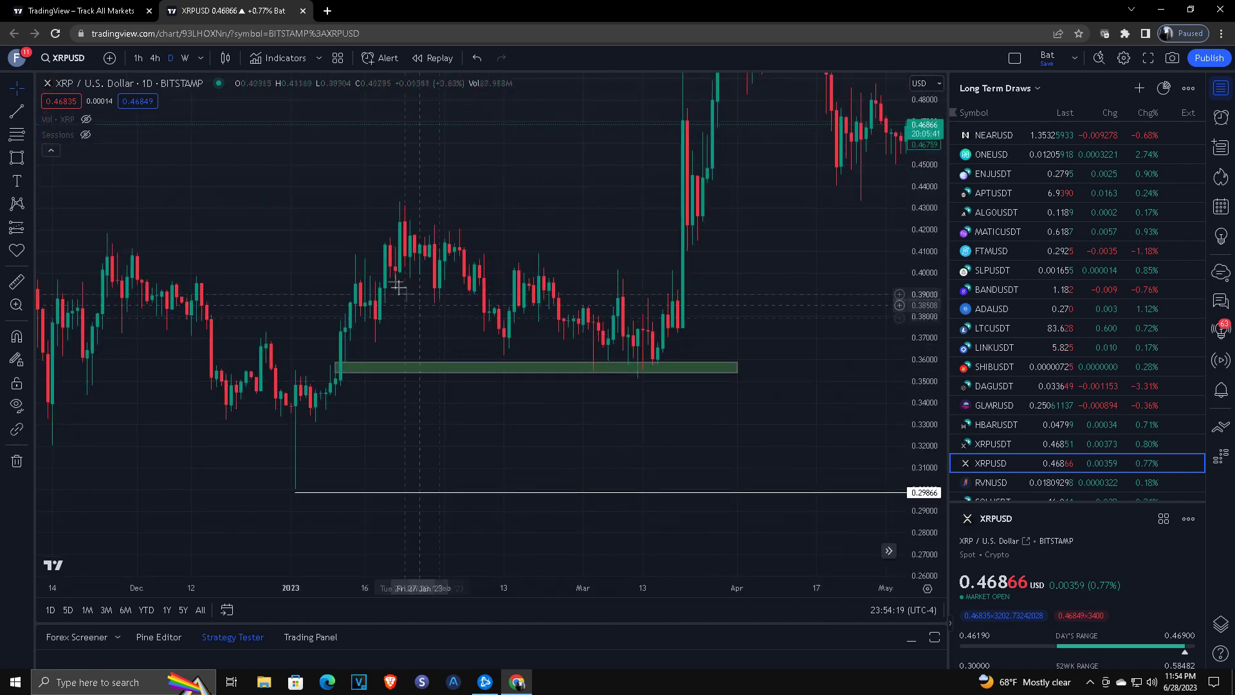
{"action": "left_click", "coordinate": [392, 203]}
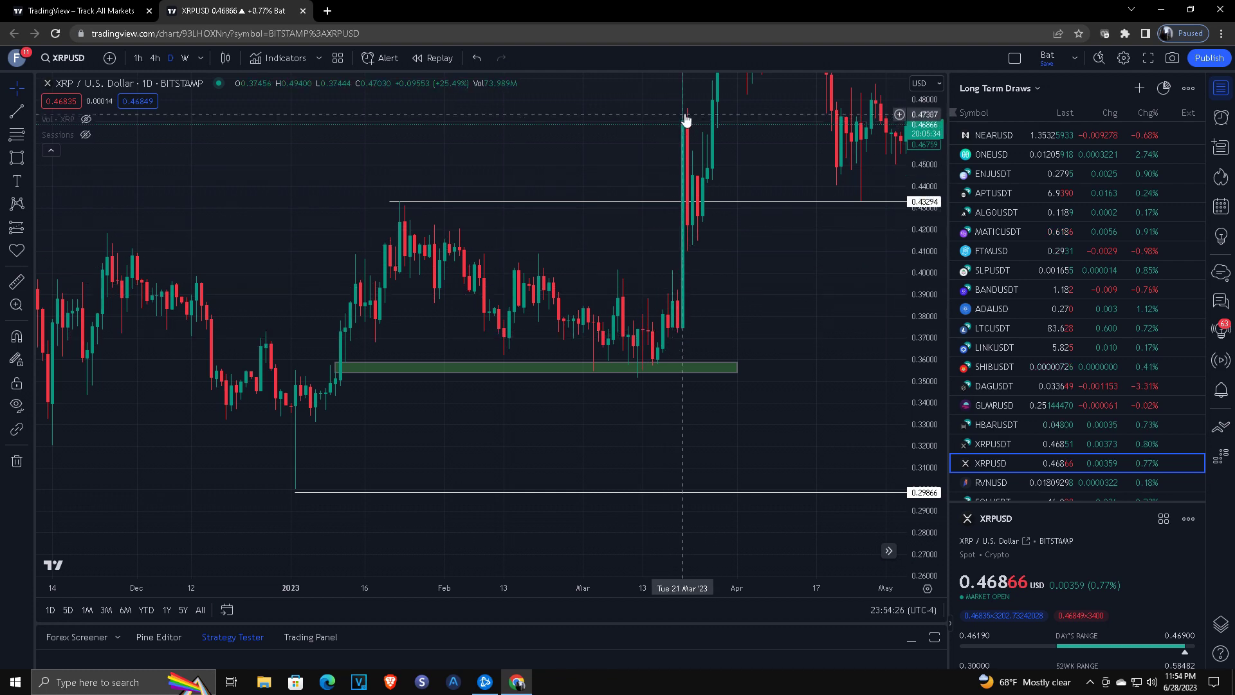
{"action": "left_click", "coordinate": [400, 205]}
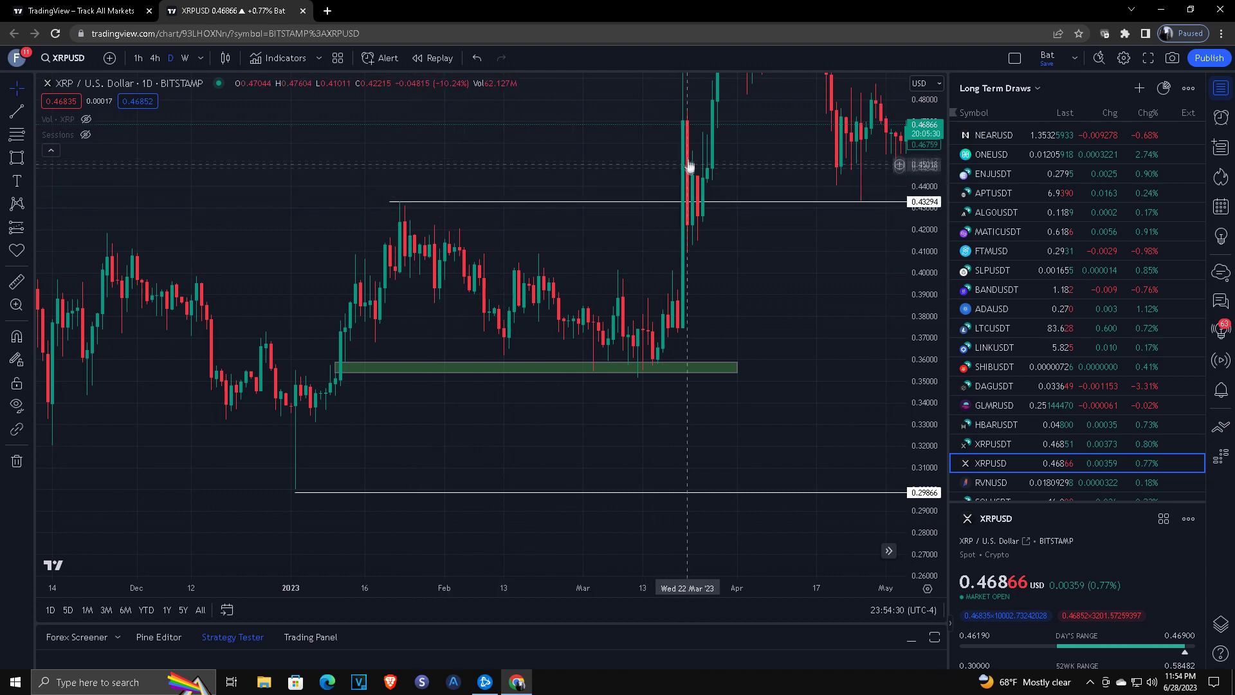
Step: Draw a rectangle zone from 20 March 2023, between about 0.392 and 0.410, and extend it to about mid-May
{"action": "left_click_drag", "start_coordinate": [643, 118], "coordinate": [626, 224]}
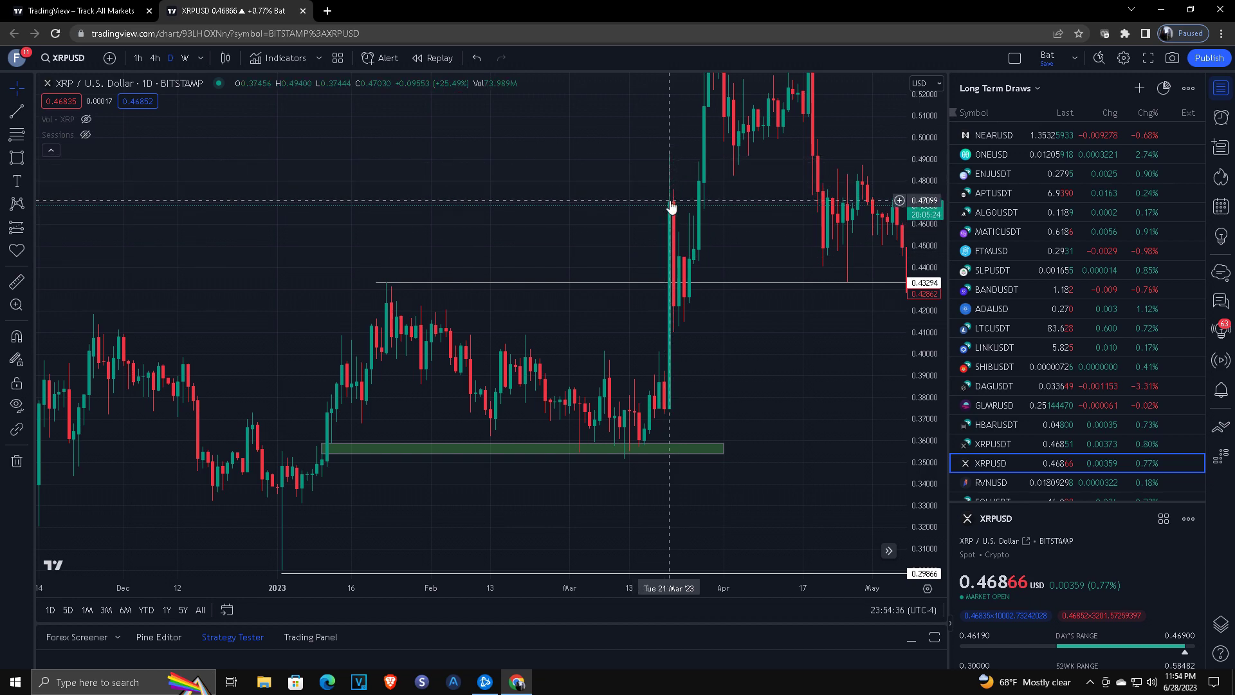
{"action": "scroll", "coordinate": [712, 386], "scroll_direction": "up", "scroll_amount": 5}
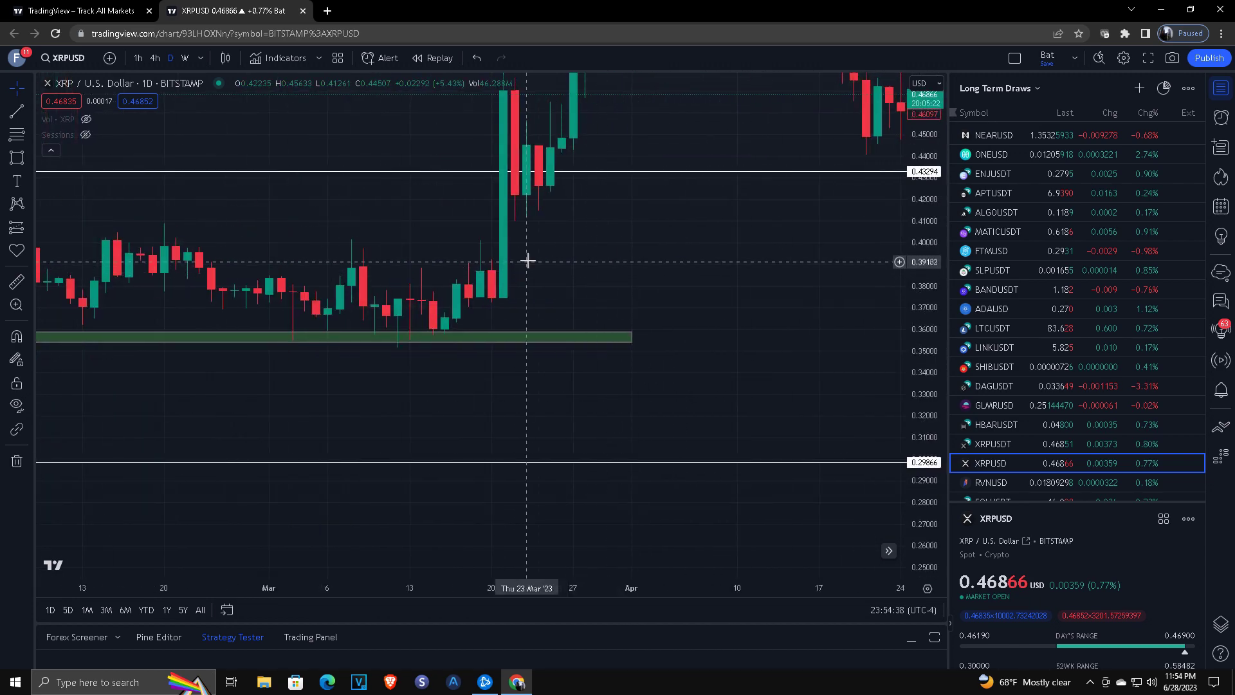
{"action": "key", "text": "alt+shift+r"}
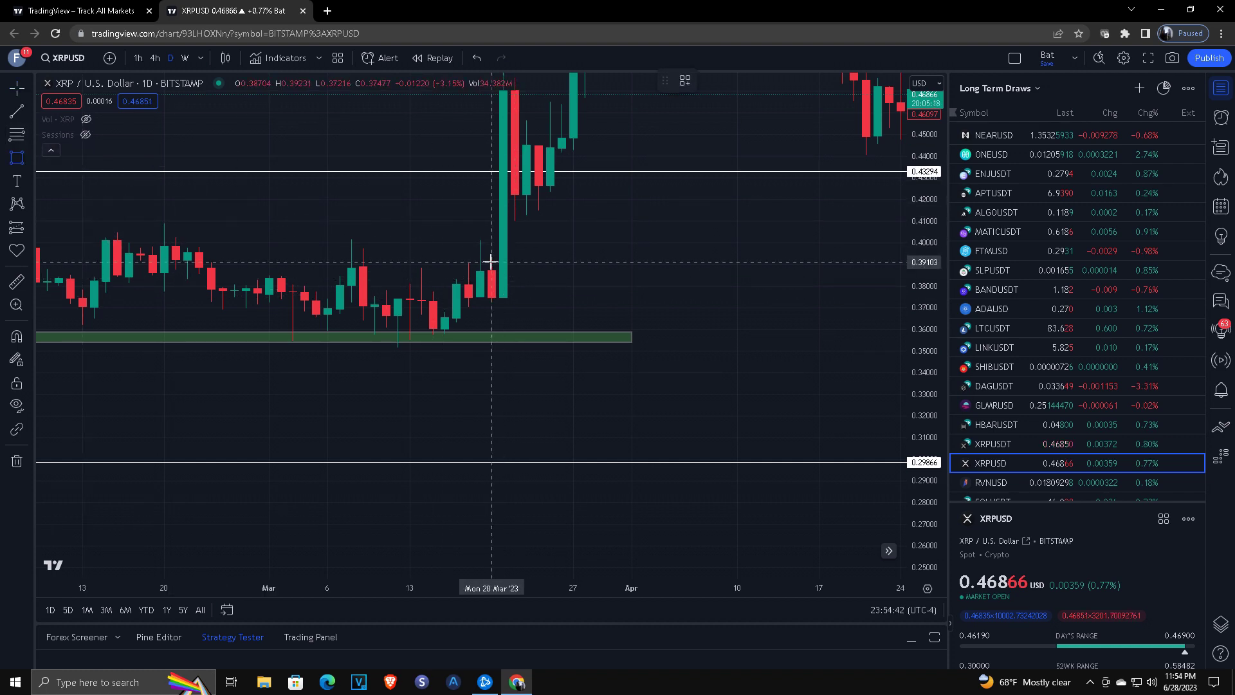
{"action": "mouse_move", "coordinate": [491, 260]}
{"action": "left_mouse_down"}
{"action": "mouse_move", "coordinate": [564, 217]}
{"action": "mouse_move", "coordinate": [612, 241]}
{"action": "mouse_move", "coordinate": [897, 242]}
{"action": "left_mouse_up"}
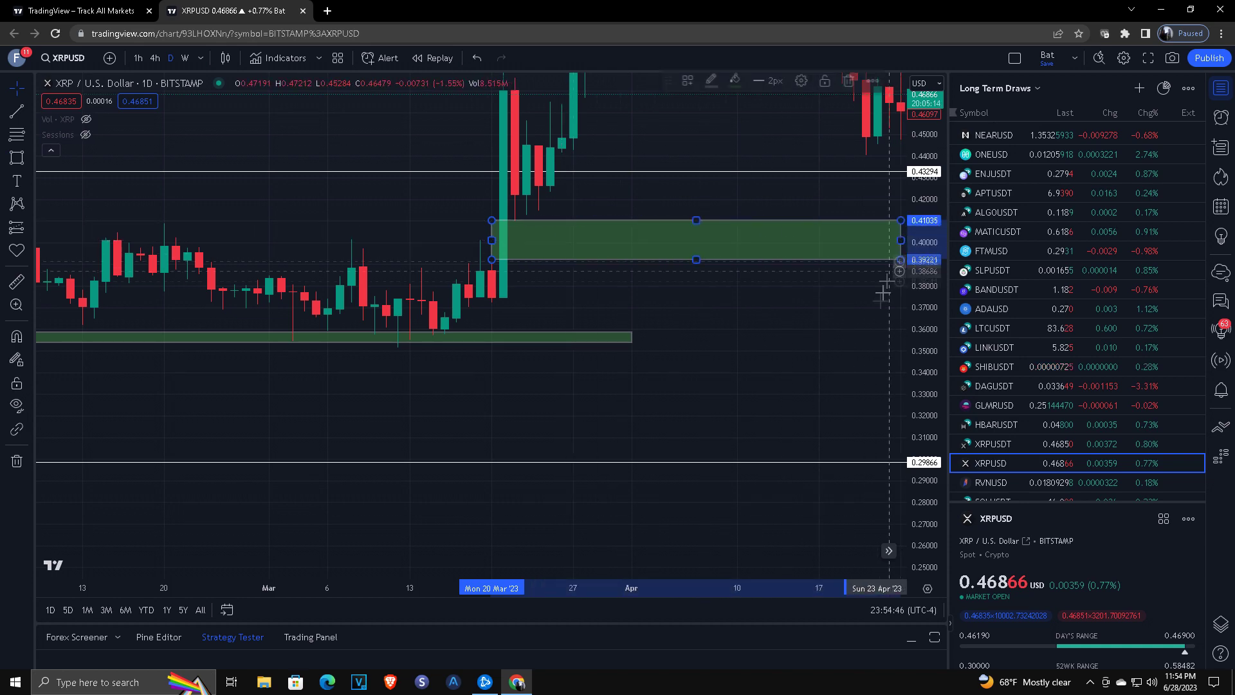
{"action": "scroll", "coordinate": [689, 361], "scroll_direction": "down", "scroll_amount": 2}
{"action": "left_click_drag", "start_coordinate": [689, 361], "coordinate": [552, 361]}
{"action": "left_click", "coordinate": [669, 276]}
{"action": "left_click_drag", "start_coordinate": [670, 275], "coordinate": [876, 275]}
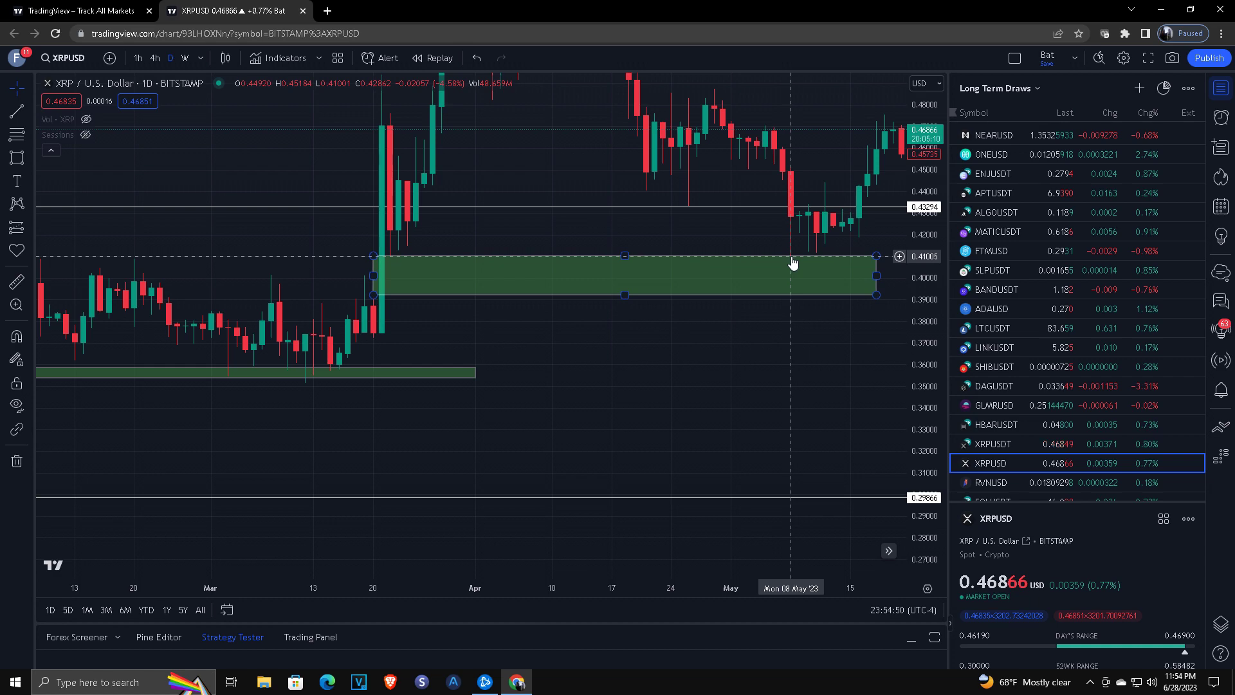
Step: Examine the price action around the March 2023 zone, especially the May lows and the following move
{"action": "left_click", "coordinate": [774, 329]}
{"action": "scroll", "coordinate": [766, 360], "scroll_direction": "down", "scroll_amount": 2}
{"action": "left_click_drag", "start_coordinate": [763, 369], "coordinate": [701, 359]}
{"action": "left_click", "coordinate": [700, 358]}
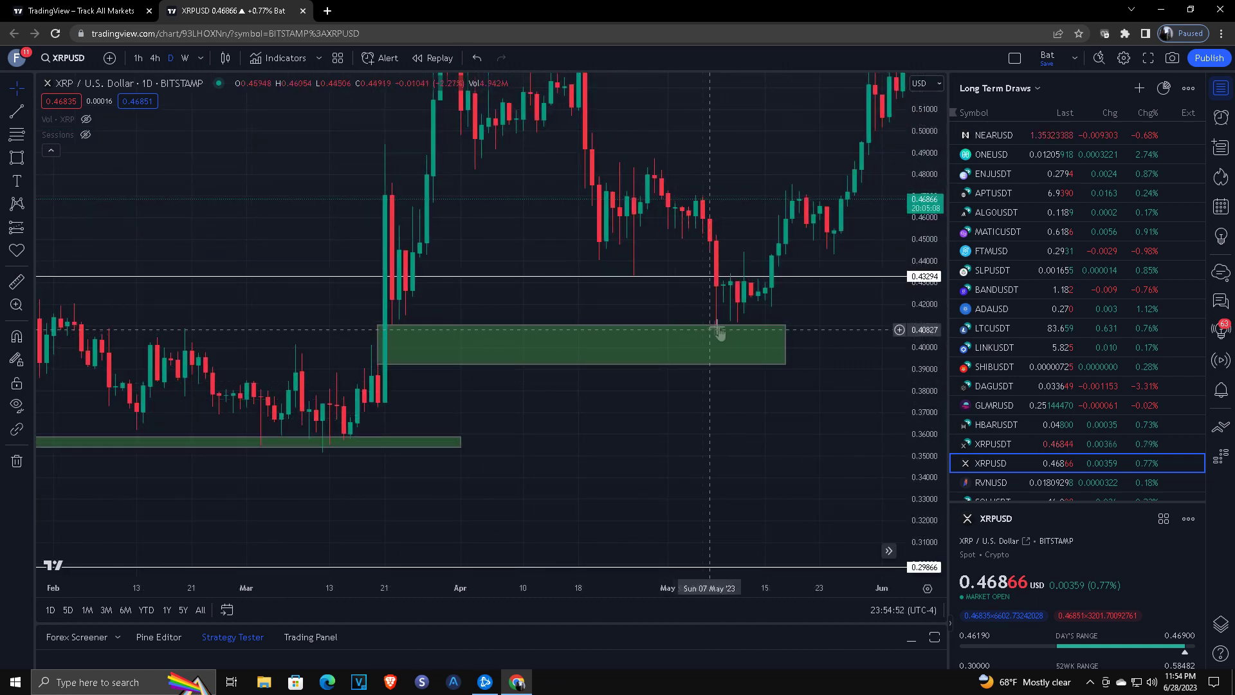
{"action": "left_click", "coordinate": [799, 289]}
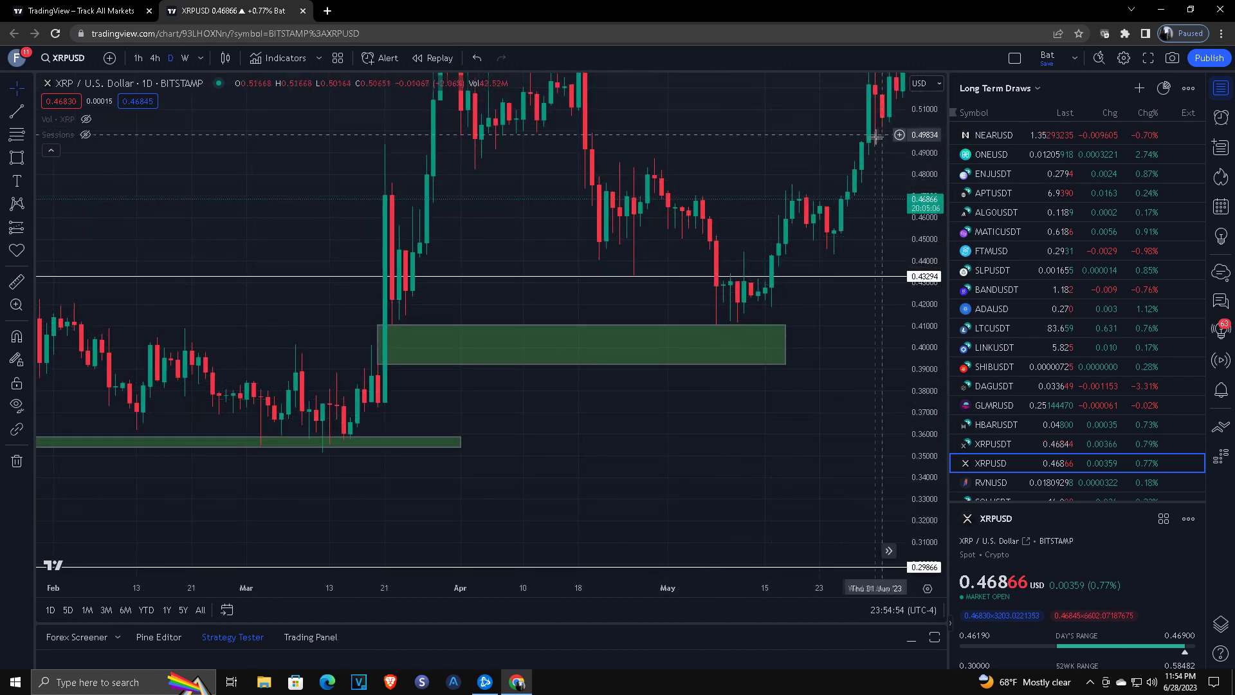
{"action": "scroll", "coordinate": [792, 290], "scroll_direction": "down", "scroll_amount": 3}
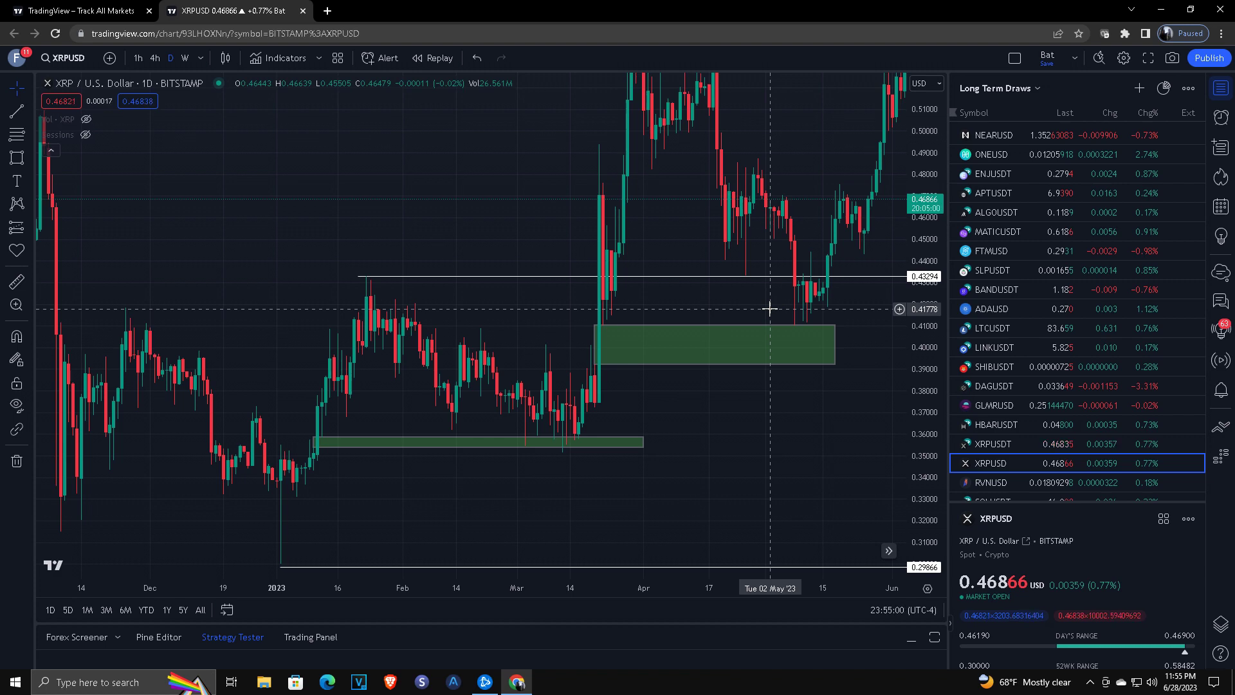
{"action": "scroll", "coordinate": [560, 364], "scroll_direction": "up", "scroll_amount": 3}
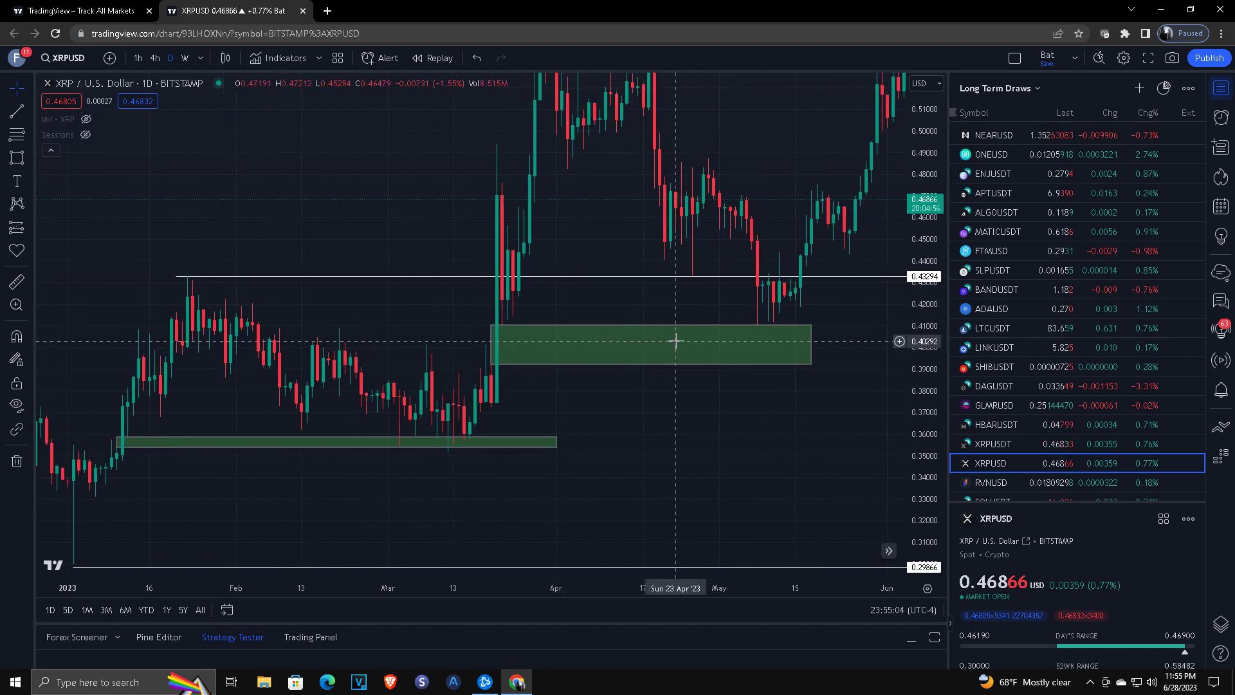
{"action": "left_click", "coordinate": [687, 363]}
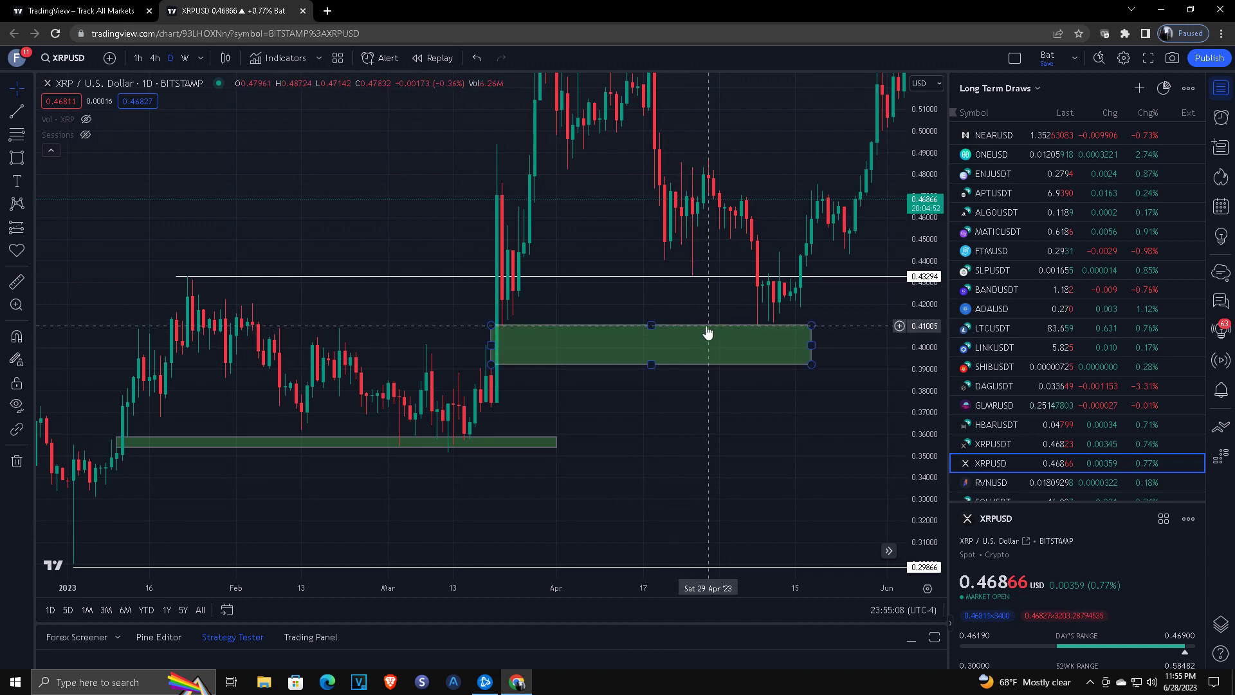
{"action": "scroll", "coordinate": [719, 331], "scroll_direction": "down", "scroll_amount": 5}
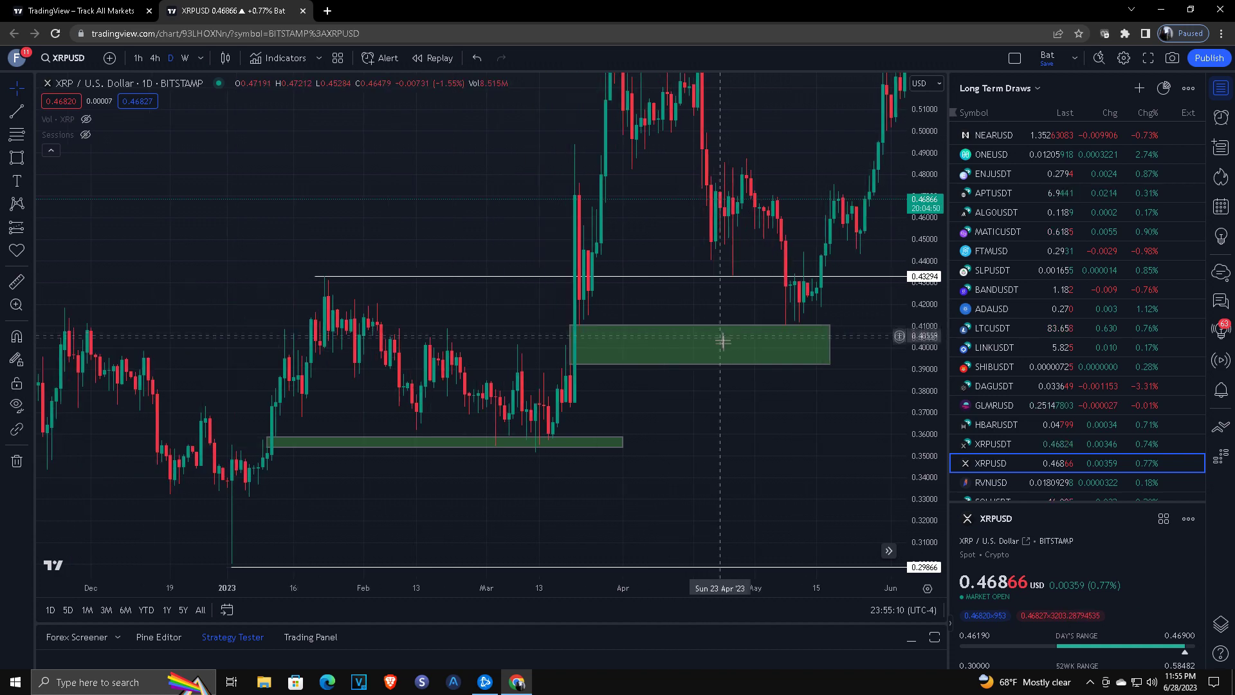
{"action": "scroll", "coordinate": [720, 448], "scroll_direction": "up", "scroll_amount": 4}
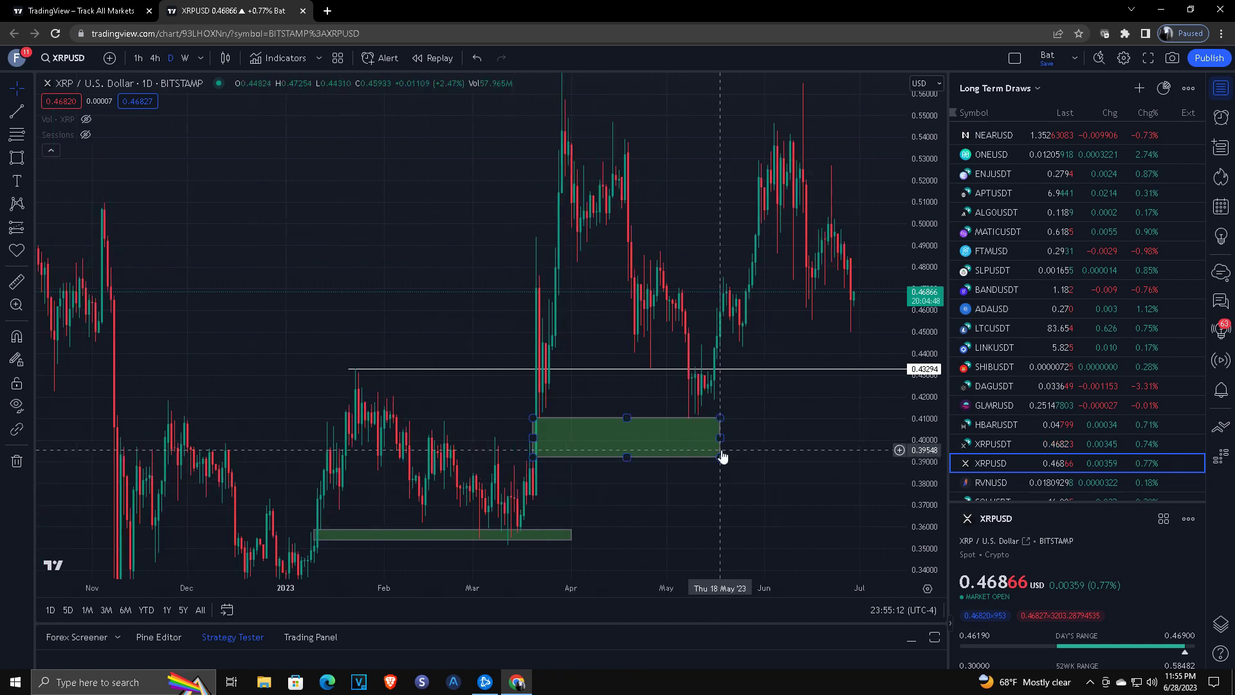
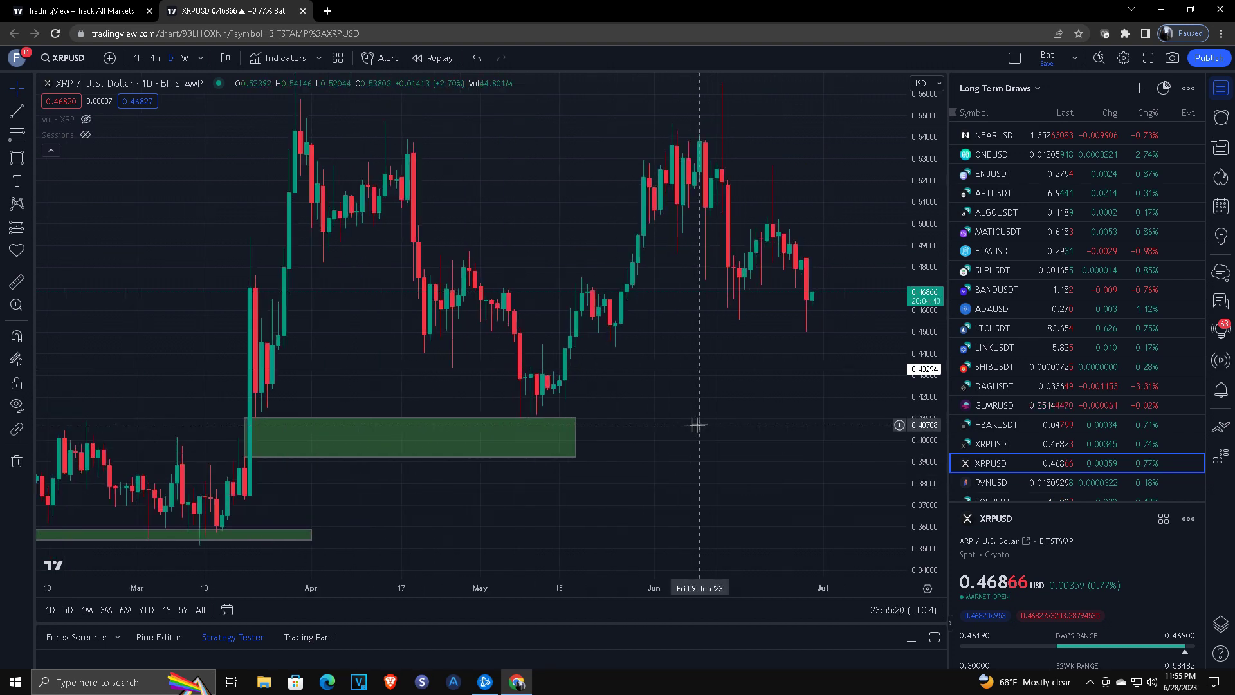
Step: Draw a rectangle zone from about 24 May 2023, between about 0.455 and 0.465, and extend it to about mid-August
{"action": "scroll", "coordinate": [664, 442], "scroll_direction": "down", "scroll_amount": 2}
{"action": "left_click_drag", "start_coordinate": [916, 283], "coordinate": [804, 427]}
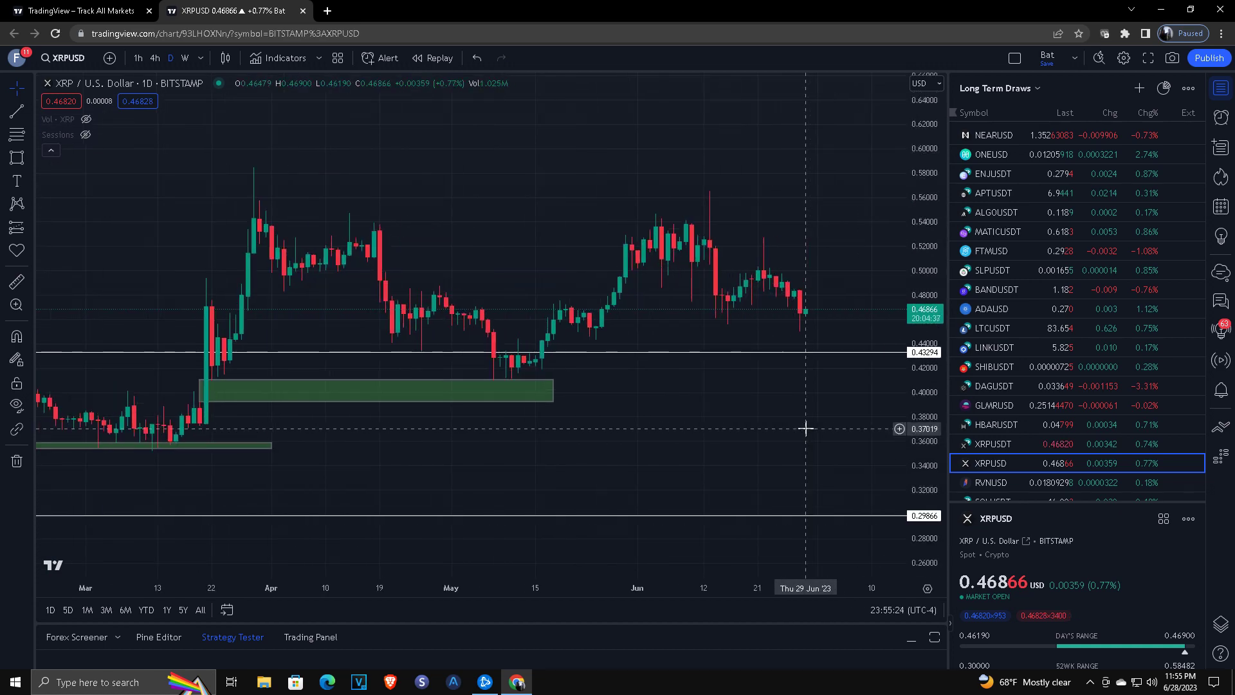
{"action": "key", "text": "alt+r"}
{"action": "left_click_drag", "start_coordinate": [948, 222], "coordinate": [947, 276]}
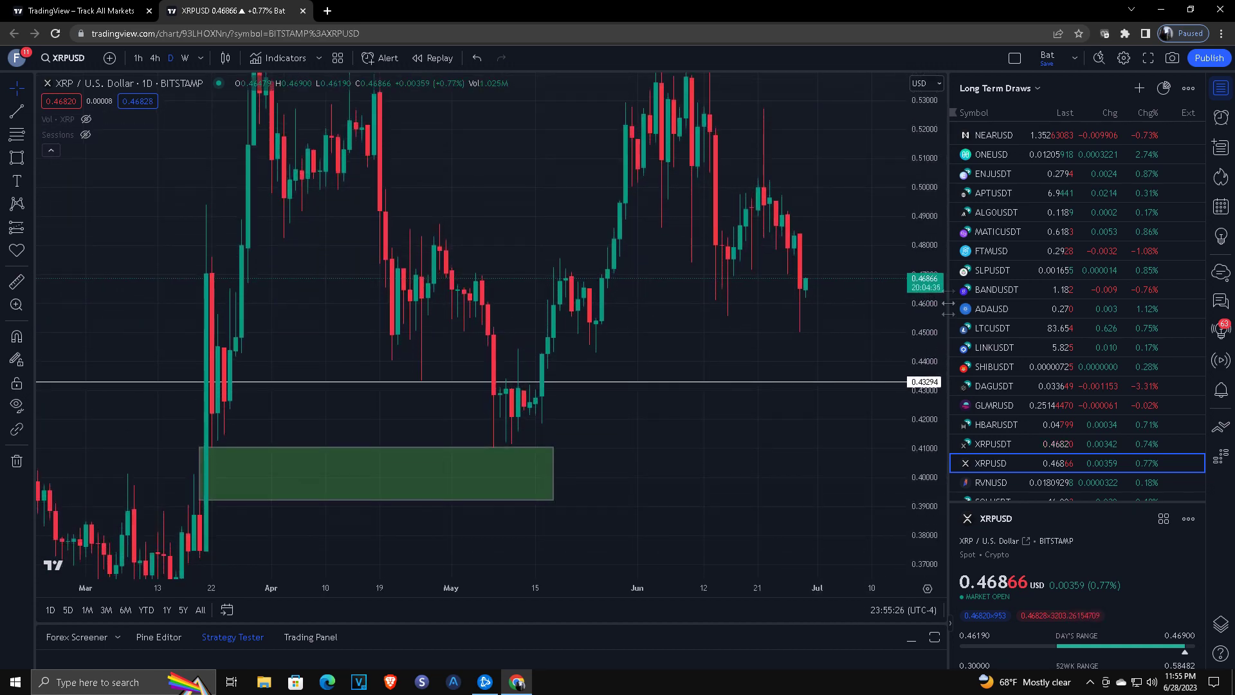
{"action": "left_click_drag", "start_coordinate": [937, 455], "coordinate": [936, 528]}
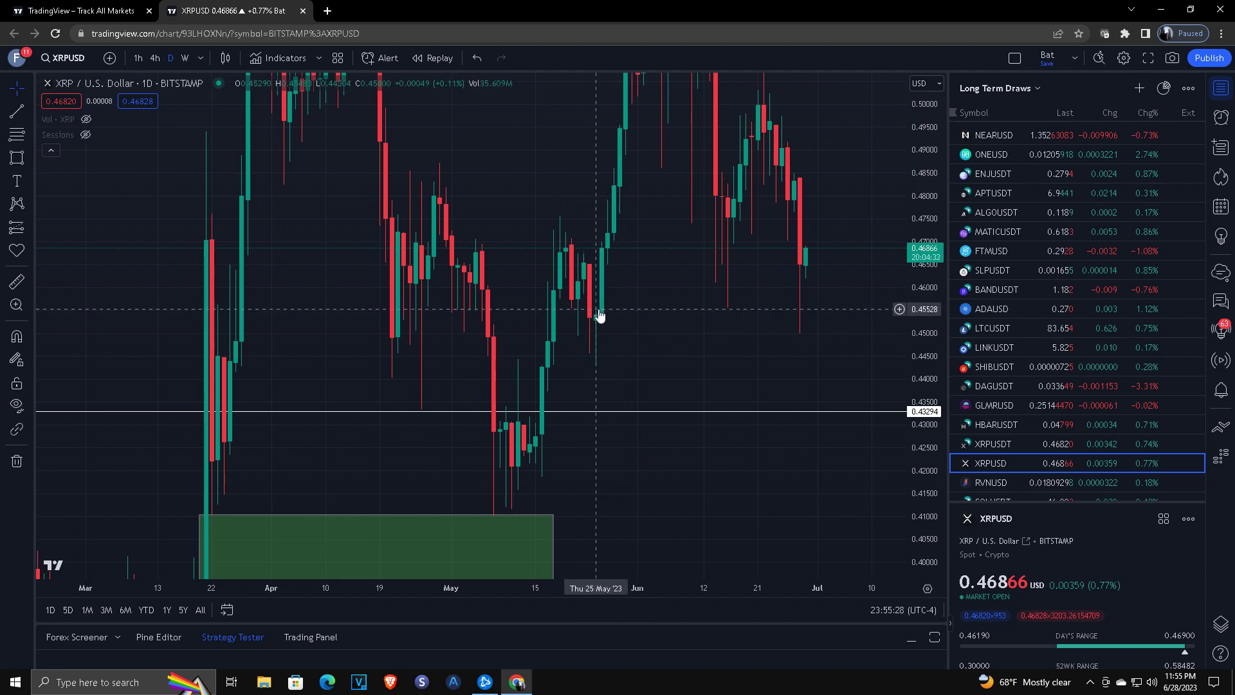
{"action": "key", "text": "alt+shift+r"}
{"action": "mouse_move", "coordinate": [590, 263]}
{"action": "left_mouse_down"}
{"action": "mouse_move", "coordinate": [631, 312]}
{"action": "mouse_move", "coordinate": [728, 289]}
{"action": "mouse_move", "coordinate": [905, 293]}
{"action": "left_mouse_up"}
{"action": "left_click_drag", "start_coordinate": [857, 367], "coordinate": [668, 378]}
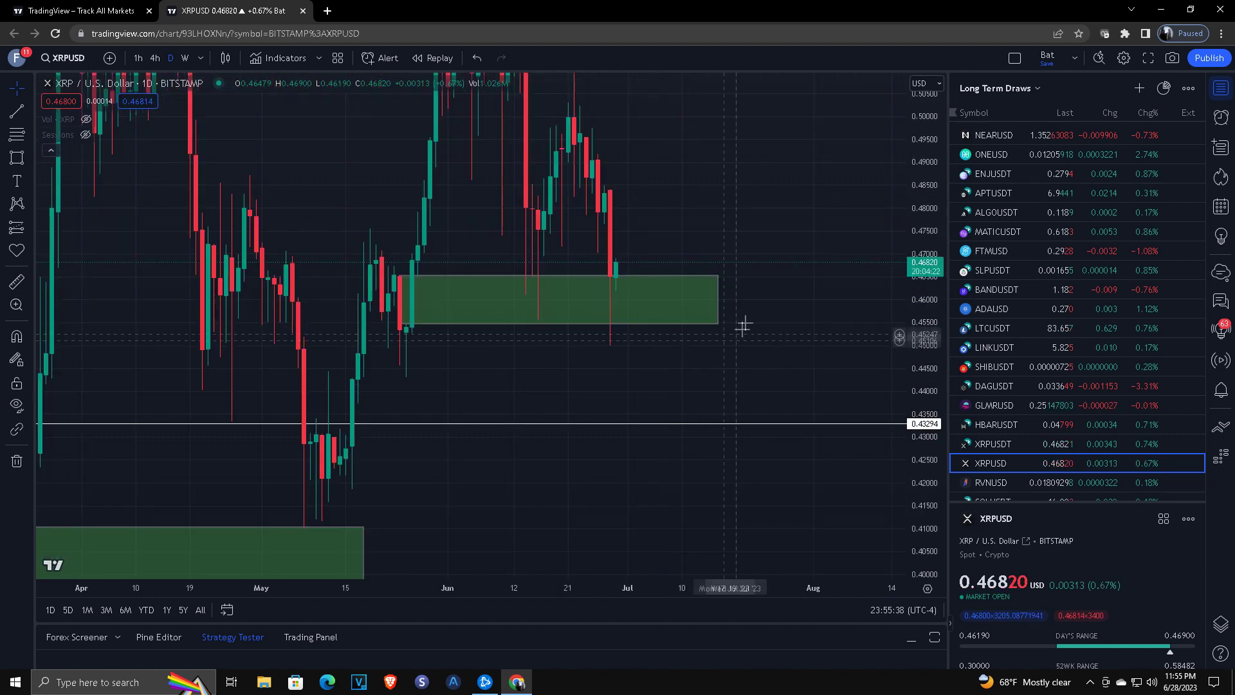
{"action": "left_click_drag", "start_coordinate": [718, 300], "coordinate": [904, 300]}
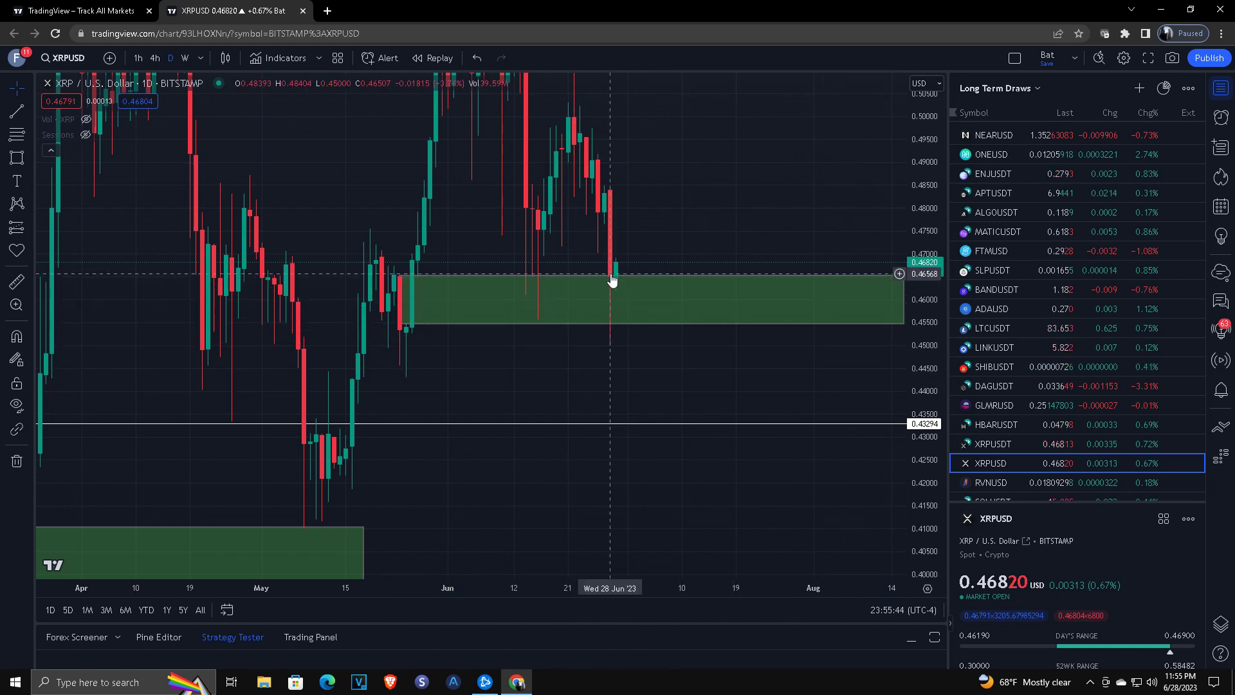
Step: Draw a short, nearly level trend line from the 15 June 2023 low at about 0.4557 to early July
{"action": "left_click", "coordinate": [14, 118]}
{"action": "left_click", "coordinate": [533, 318]}
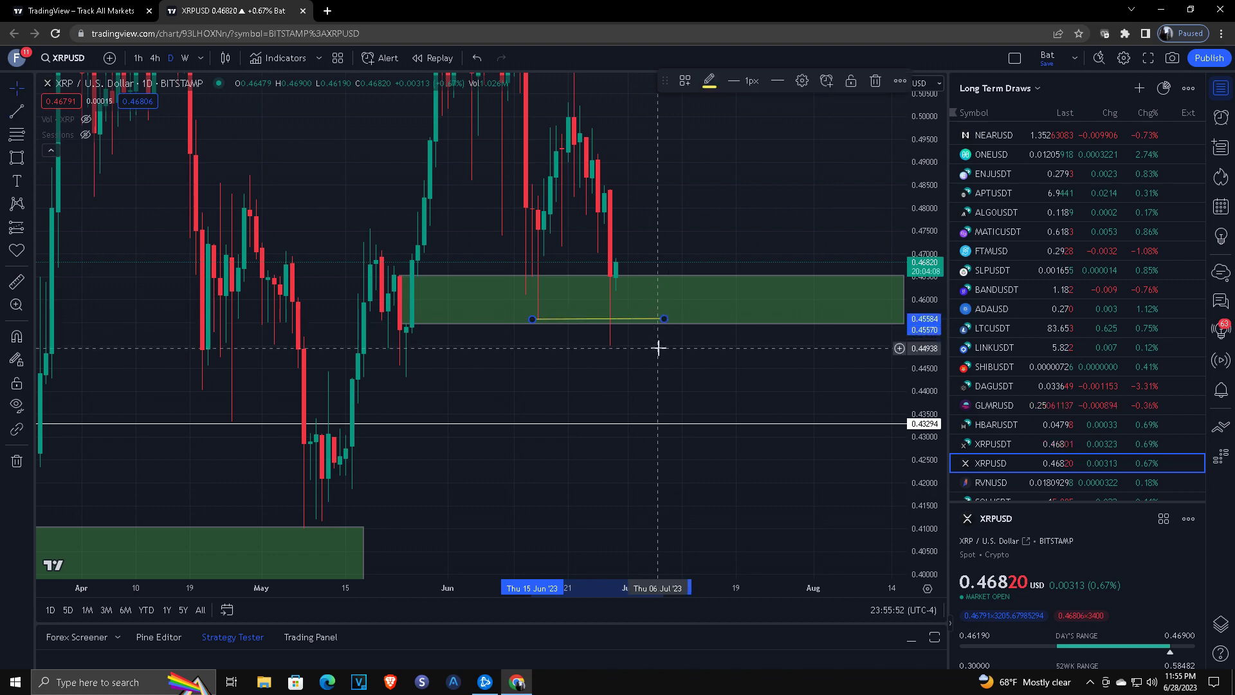
{"action": "left_click", "coordinate": [658, 348]}
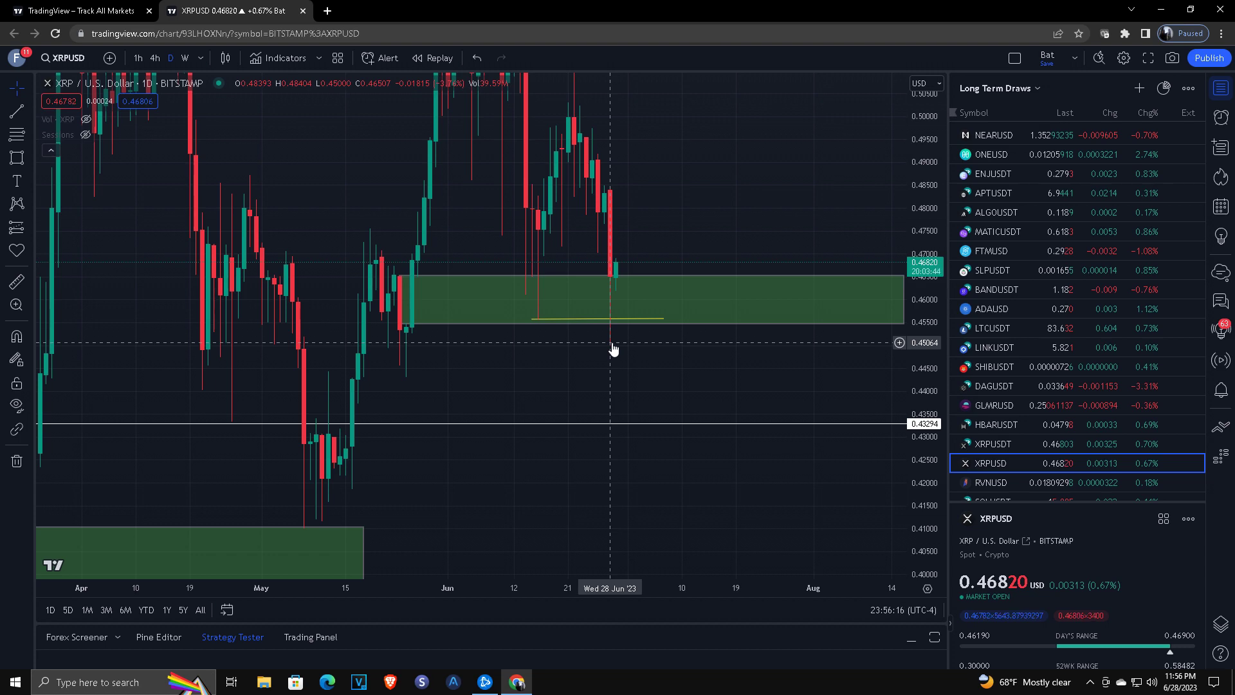
{"action": "left_click", "coordinate": [619, 283]}
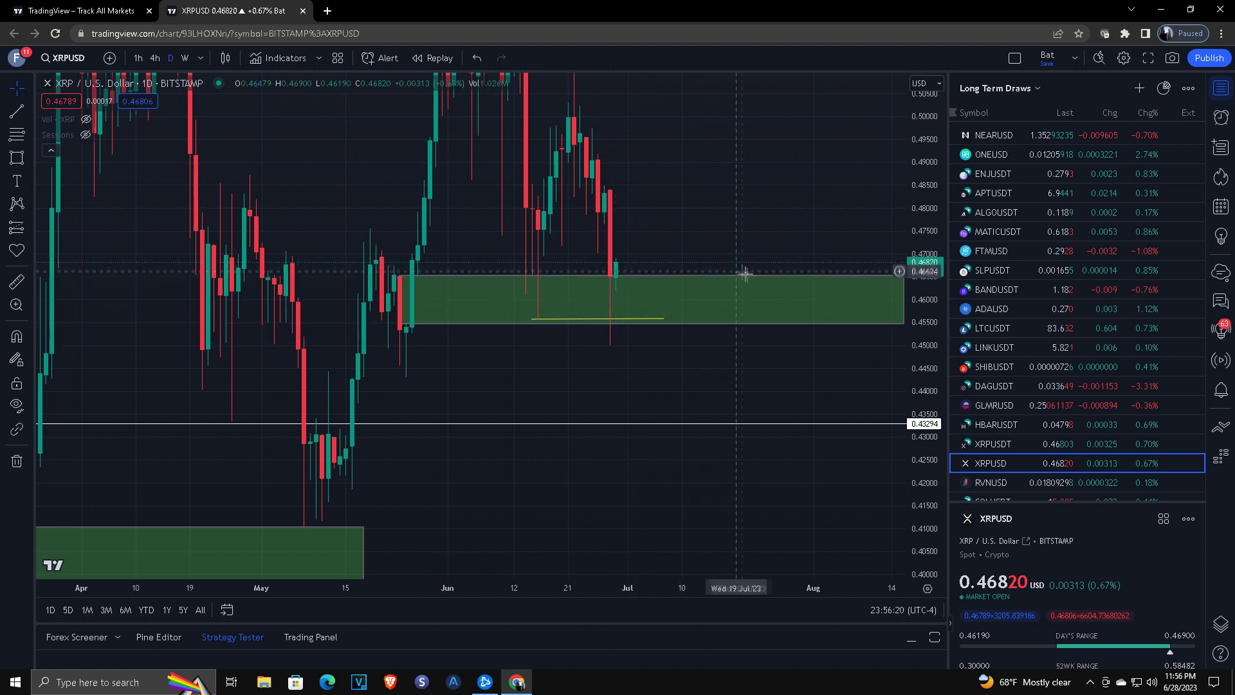
Step: Draw a level trend line from the late-June 2023 wick low at about 0.450 to late July
{"action": "scroll", "coordinate": [763, 361], "scroll_direction": "down", "scroll_amount": 2}
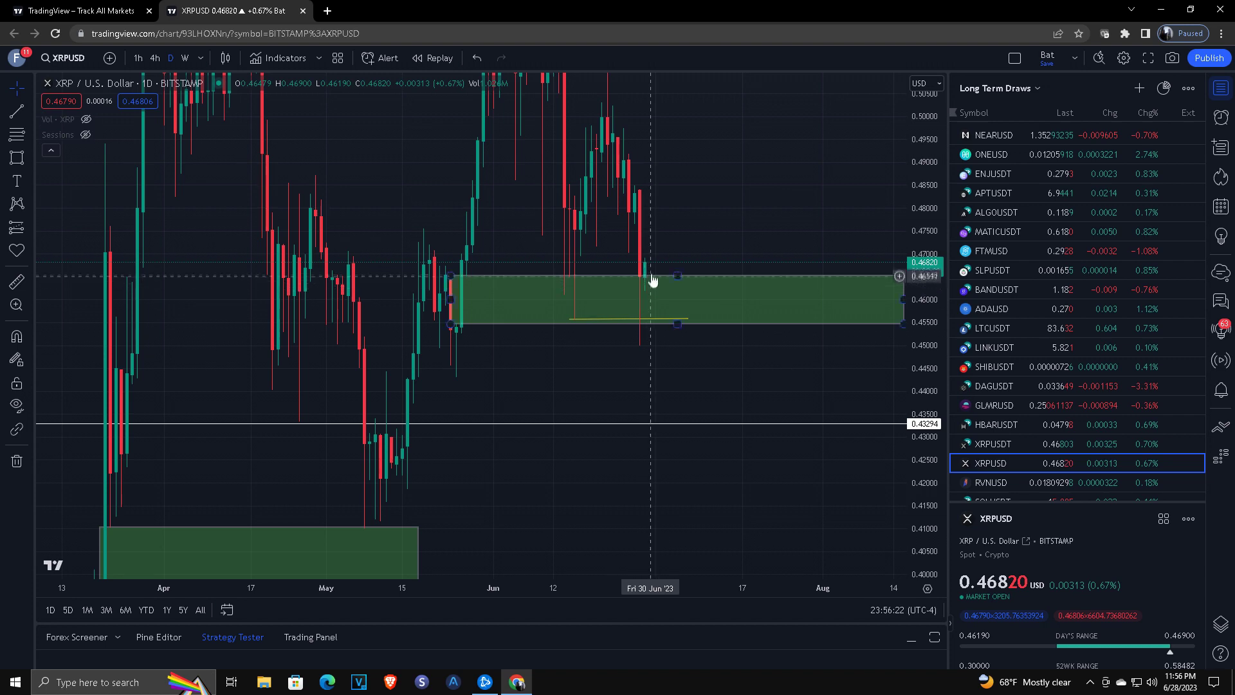
{"action": "scroll", "coordinate": [724, 341], "scroll_direction": "up", "scroll_amount": 2}
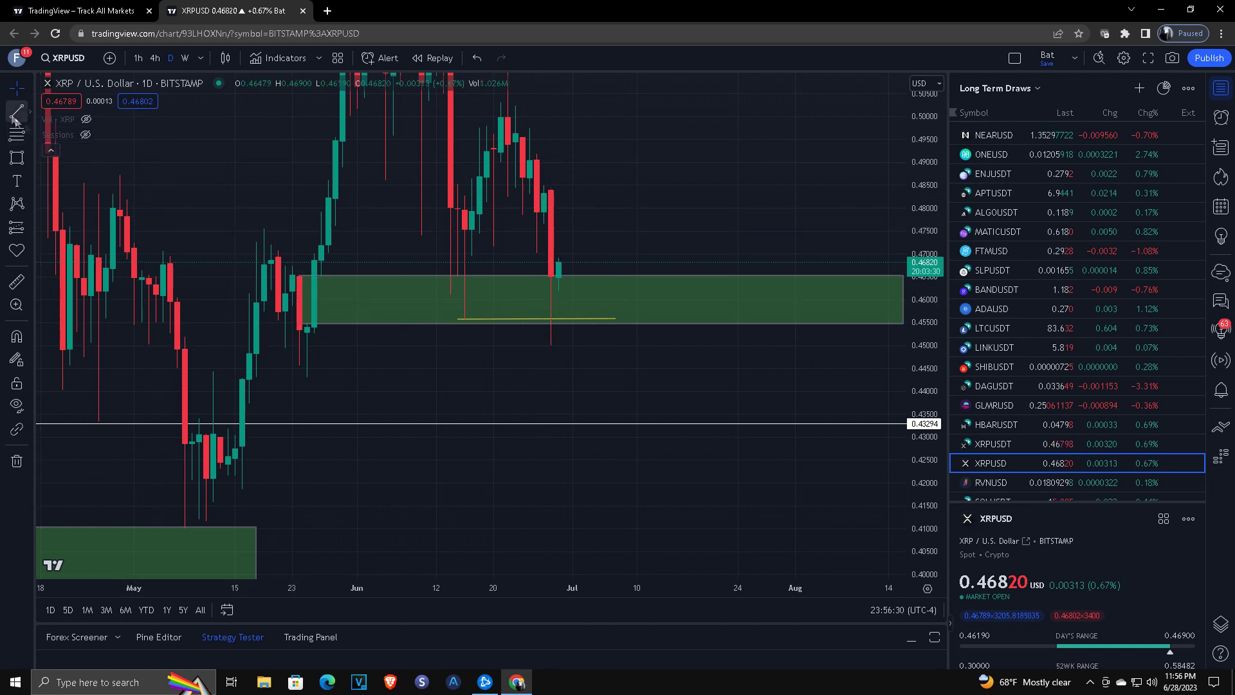
{"action": "key", "text": "alt+t"}
{"action": "left_click", "coordinate": [546, 346]}
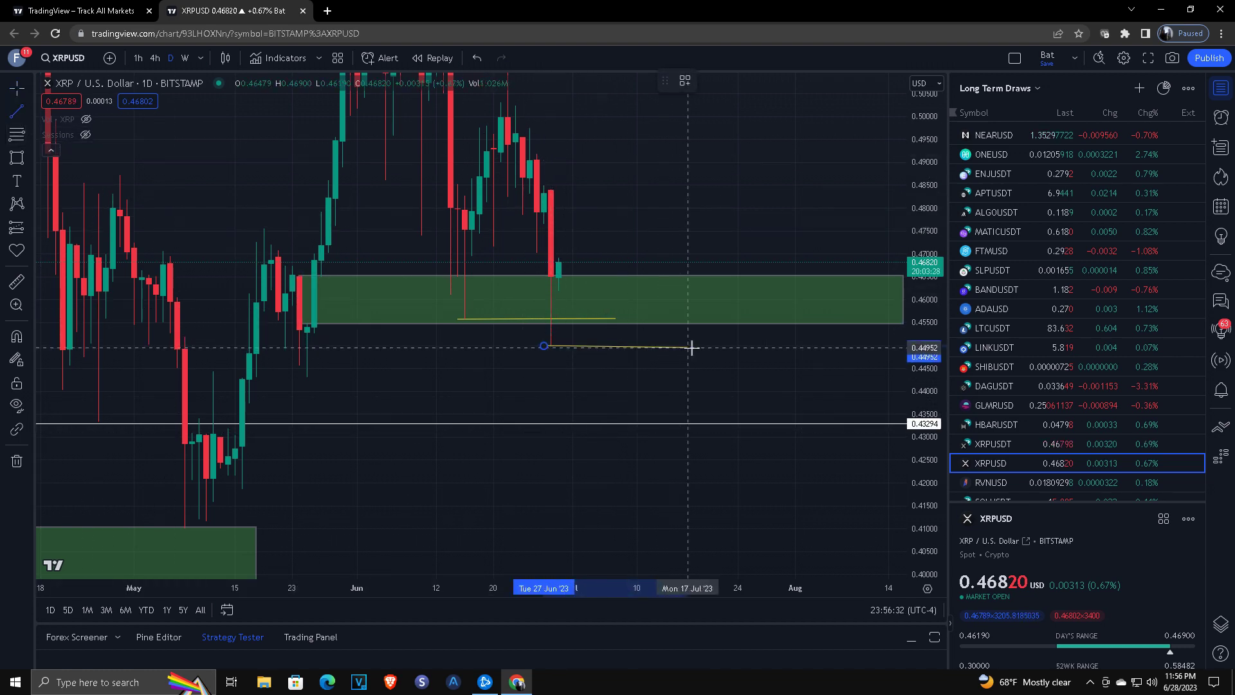
{"action": "left_click", "coordinate": [724, 345]}
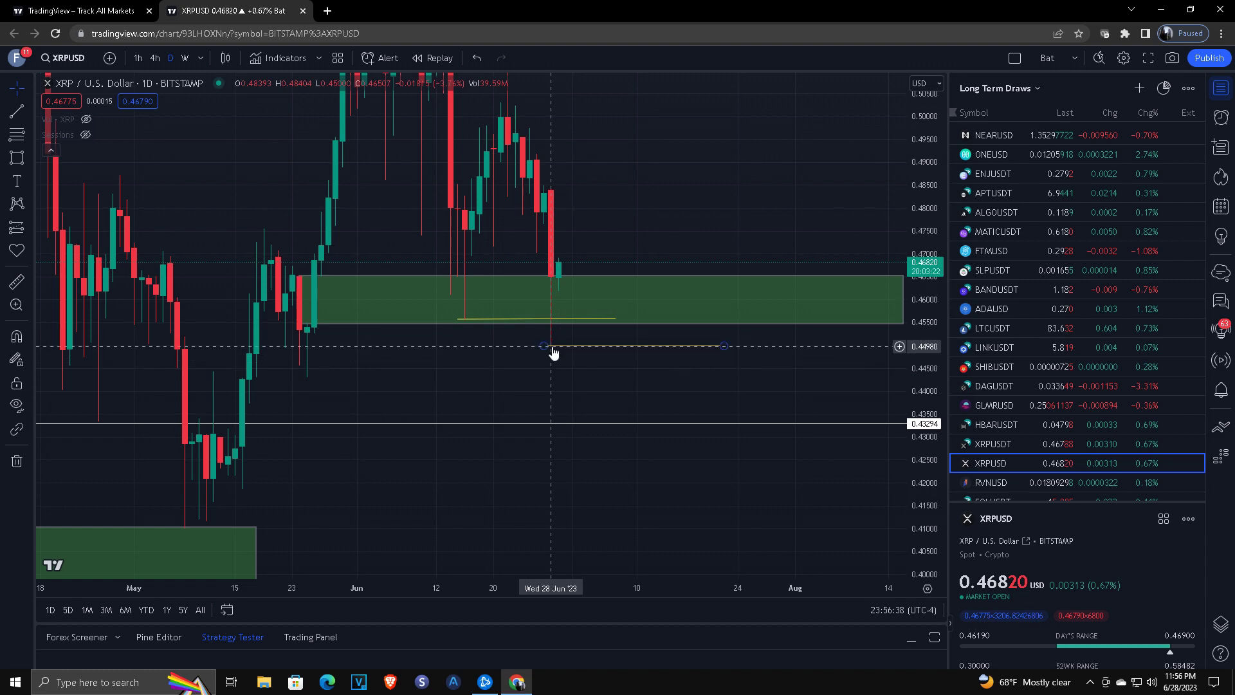
Step: Draw a Fibonacci retracement from the 2 January 2023 low at about 0.2998 up to about 0.4331 in March
{"action": "scroll", "coordinate": [552, 351], "scroll_direction": "down", "scroll_amount": 2}
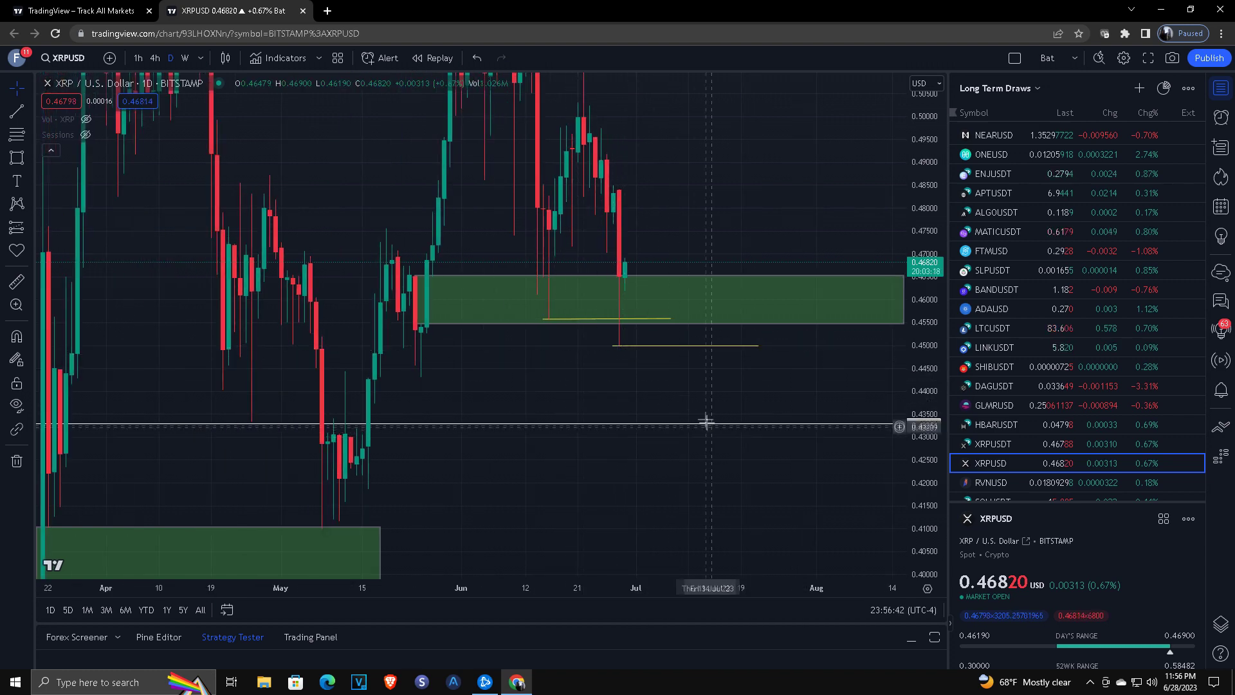
{"action": "left_click_drag", "start_coordinate": [917, 216], "coordinate": [841, 419]}
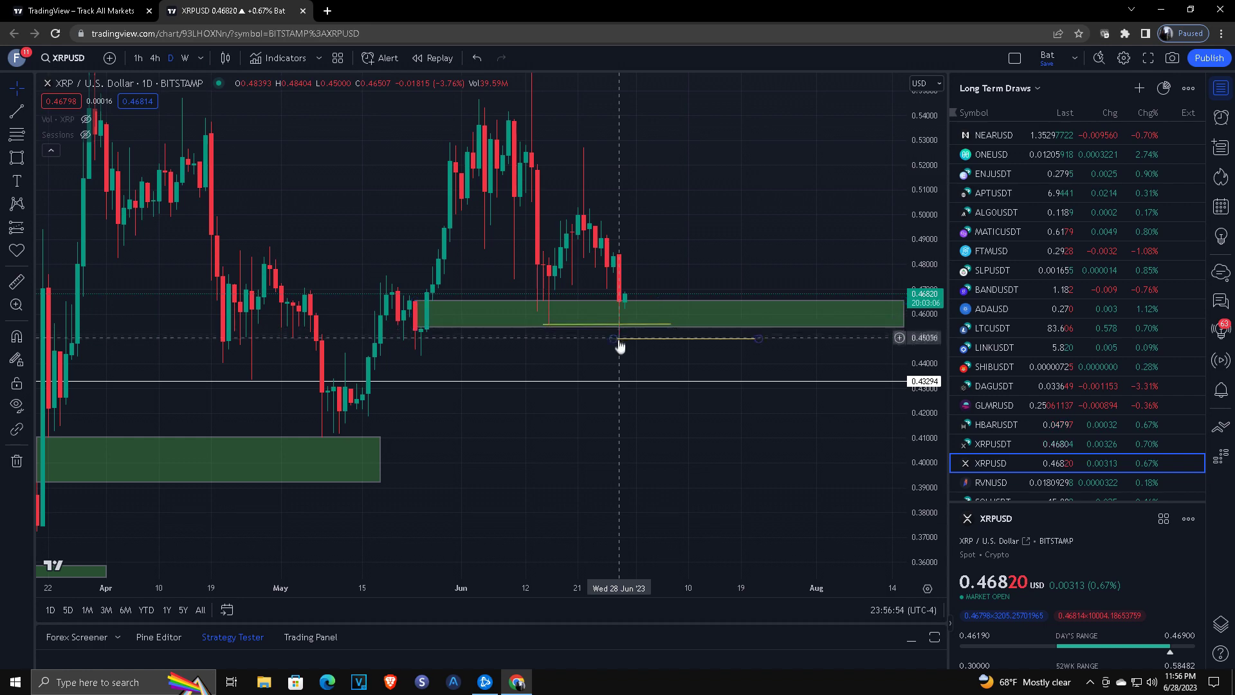
{"action": "scroll", "coordinate": [701, 312], "scroll_direction": "down", "scroll_amount": 3}
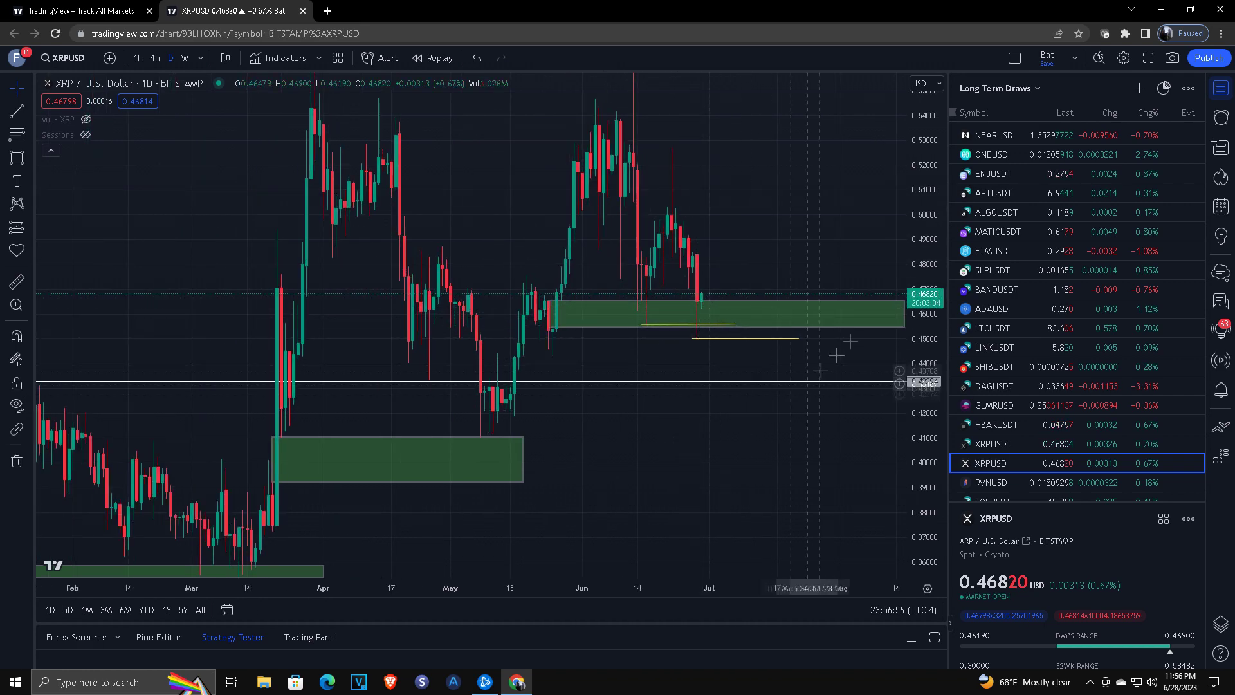
{"action": "scroll", "coordinate": [849, 379], "scroll_direction": "down", "scroll_amount": 5}
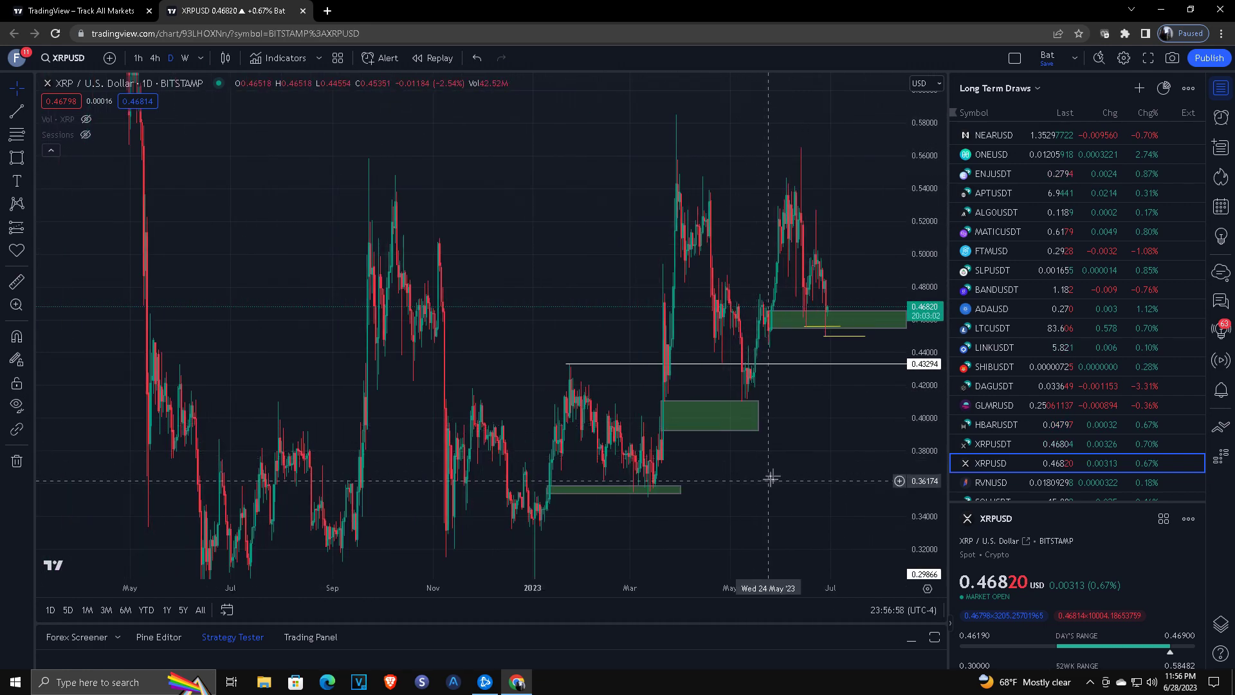
{"action": "left_click_drag", "start_coordinate": [771, 478], "coordinate": [780, 373]}
{"action": "left_click", "coordinate": [17, 134]}
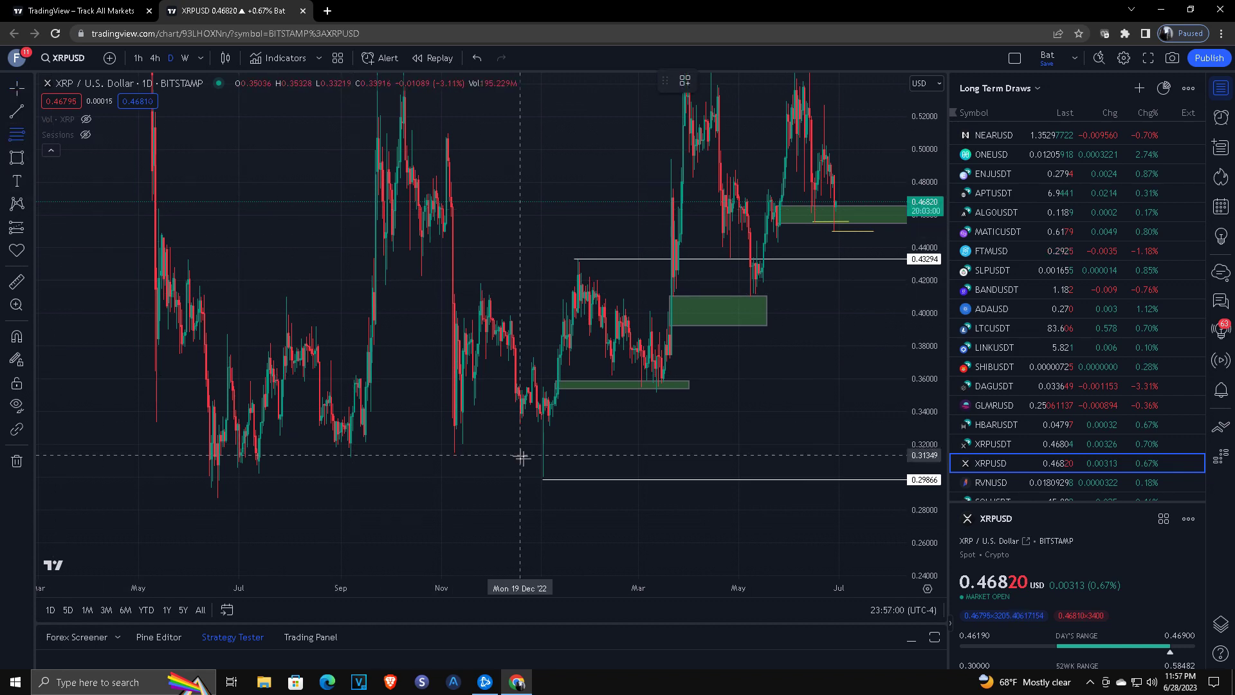
{"action": "left_click", "coordinate": [542, 478]}
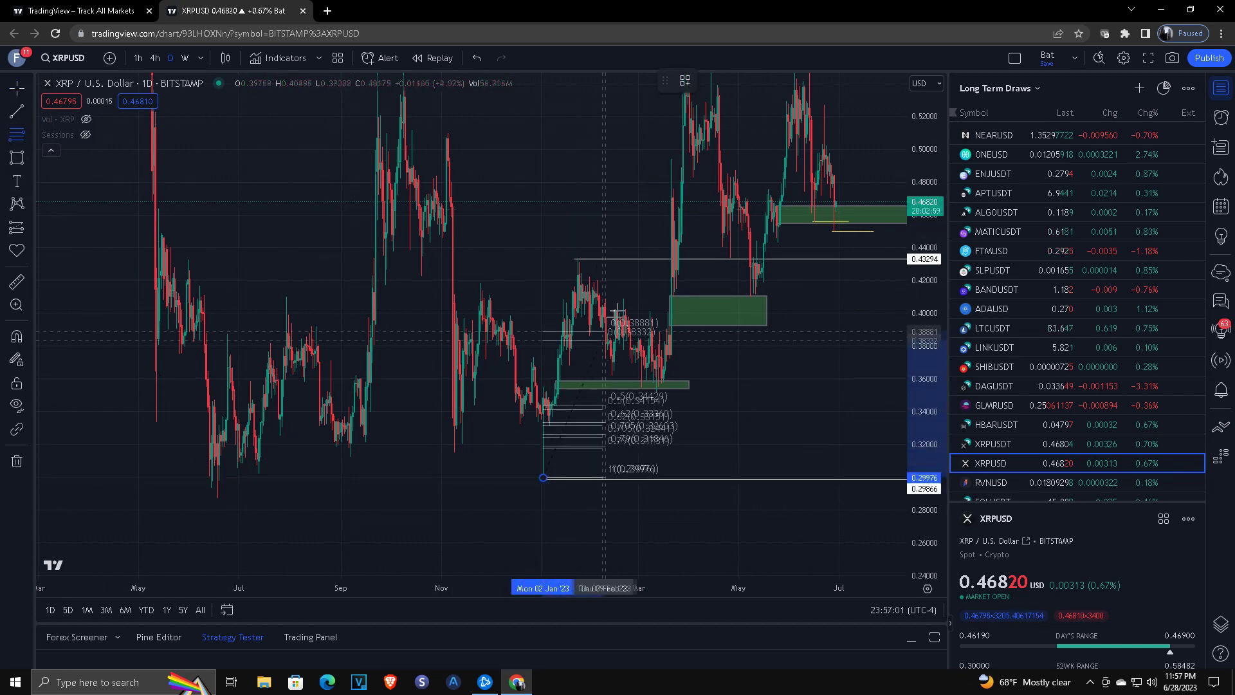
{"action": "left_click", "coordinate": [673, 258]}
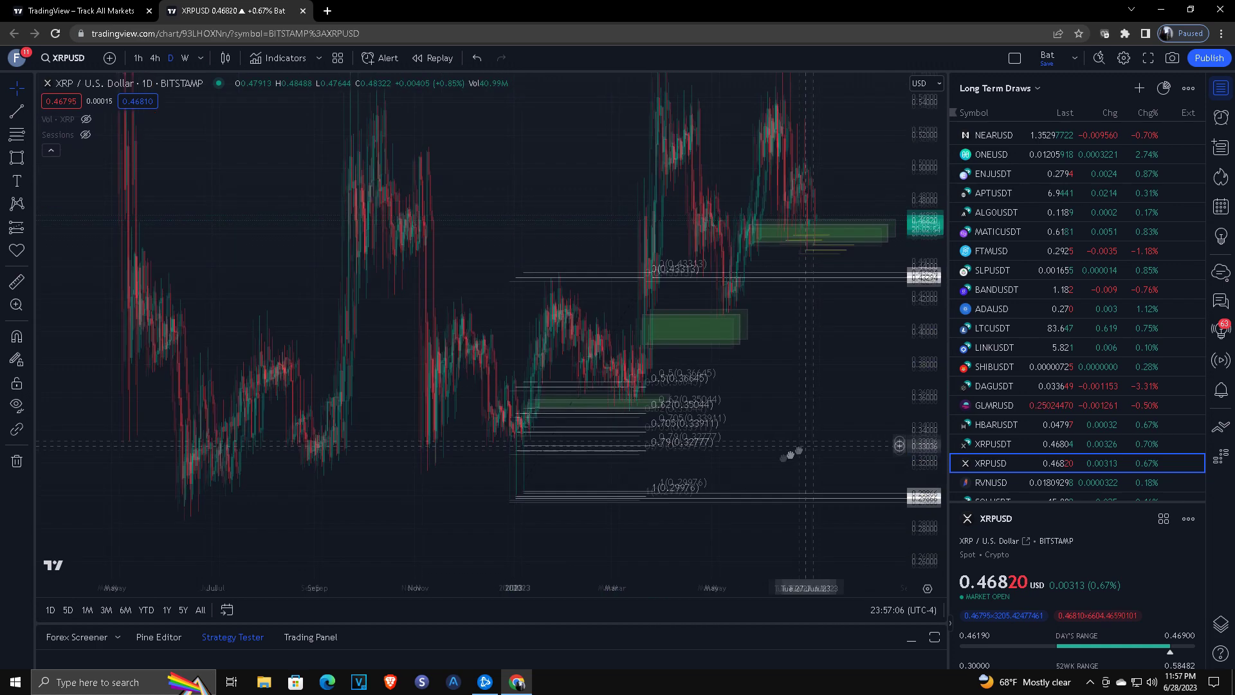
Step: Place a Fibonacci retracement from 5 March 2023 at 0.35115 up to 0.58572 at 27 June
{"action": "left_click_drag", "start_coordinate": [805, 443], "coordinate": [711, 481]}
{"action": "mouse_move", "coordinate": [526, 301]}
{"action": "left_mouse_down"}
{"action": "mouse_move", "coordinate": [569, 277]}
{"action": "mouse_move", "coordinate": [626, 212]}
{"action": "mouse_move", "coordinate": [624, 241]}
{"action": "mouse_move", "coordinate": [673, 235]}
{"action": "mouse_move", "coordinate": [725, 95]}
{"action": "left_mouse_up"}
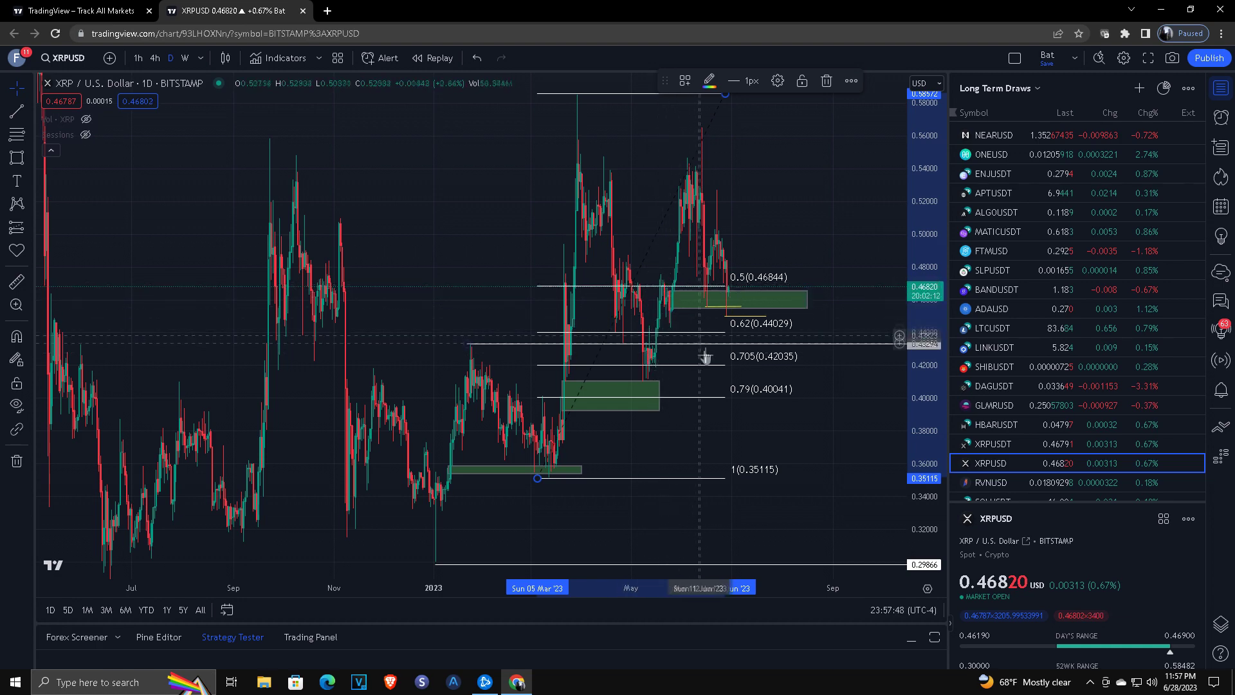
Step: Examine the May and June lows against the retracement levels, the green zones and the two short yellow lines
{"action": "scroll", "coordinate": [700, 419], "scroll_direction": "up", "scroll_amount": 5}
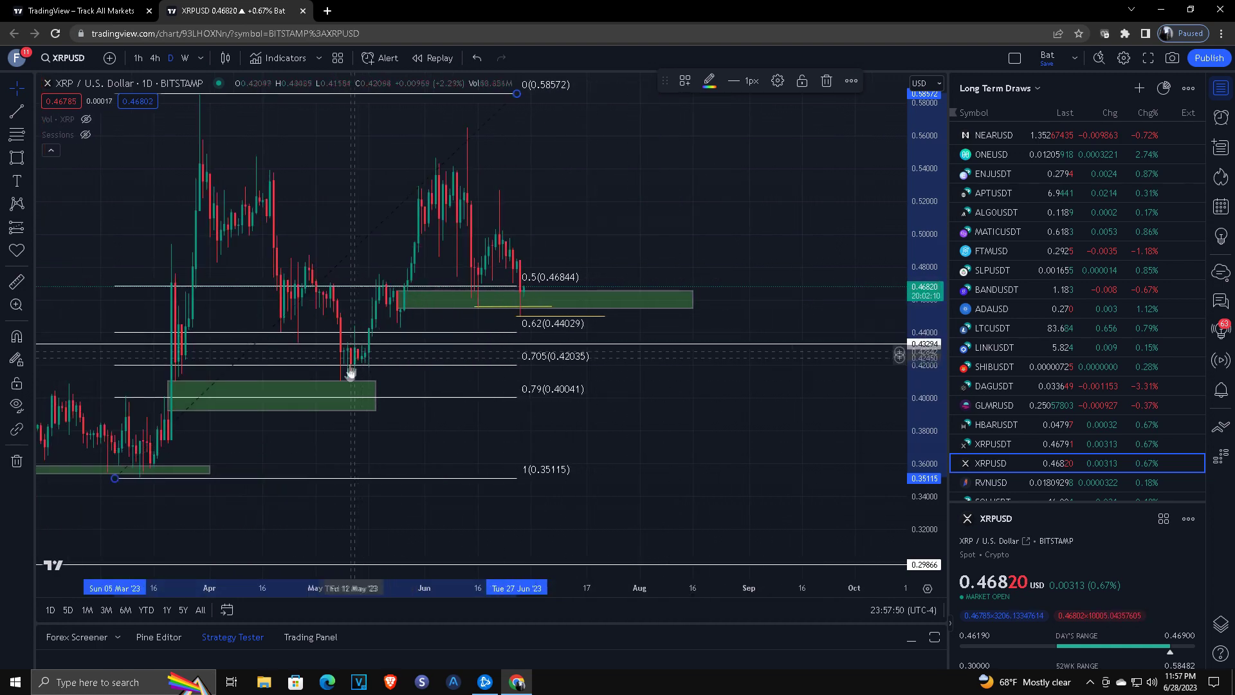
{"action": "scroll", "coordinate": [367, 389], "scroll_direction": "up", "scroll_amount": 3}
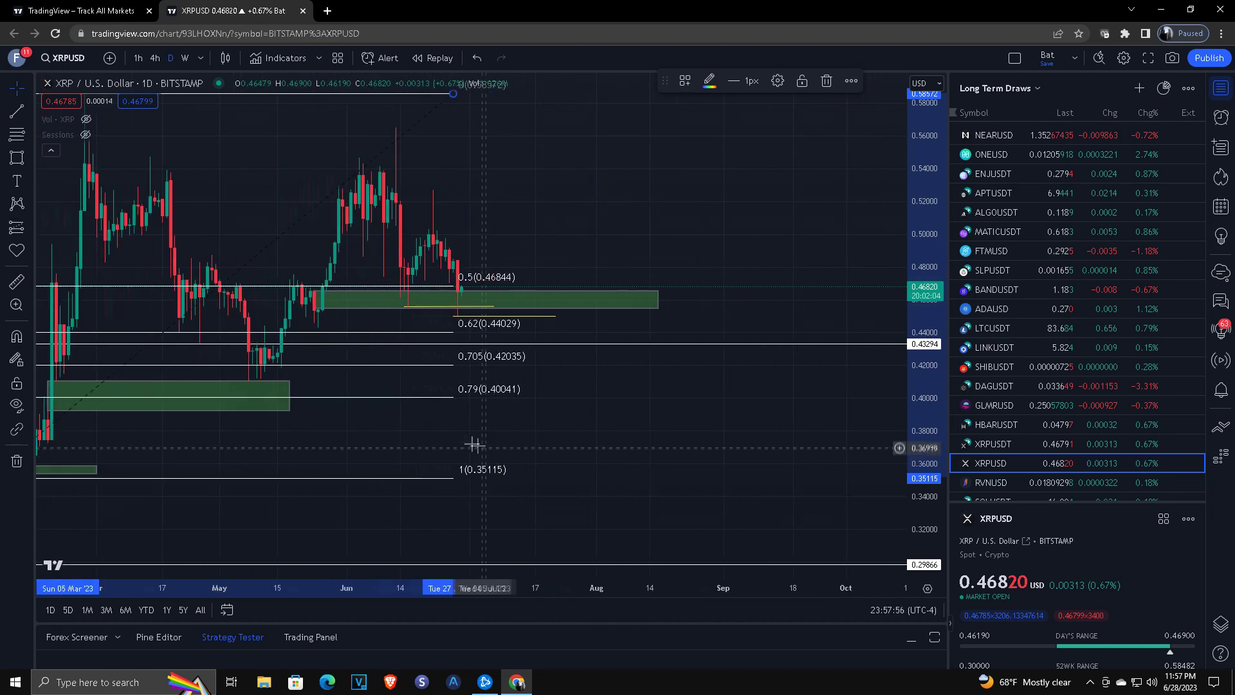
{"action": "left_click_drag", "start_coordinate": [474, 441], "coordinate": [629, 493]}
{"action": "scroll", "coordinate": [867, 385], "scroll_direction": "up", "scroll_amount": 5}
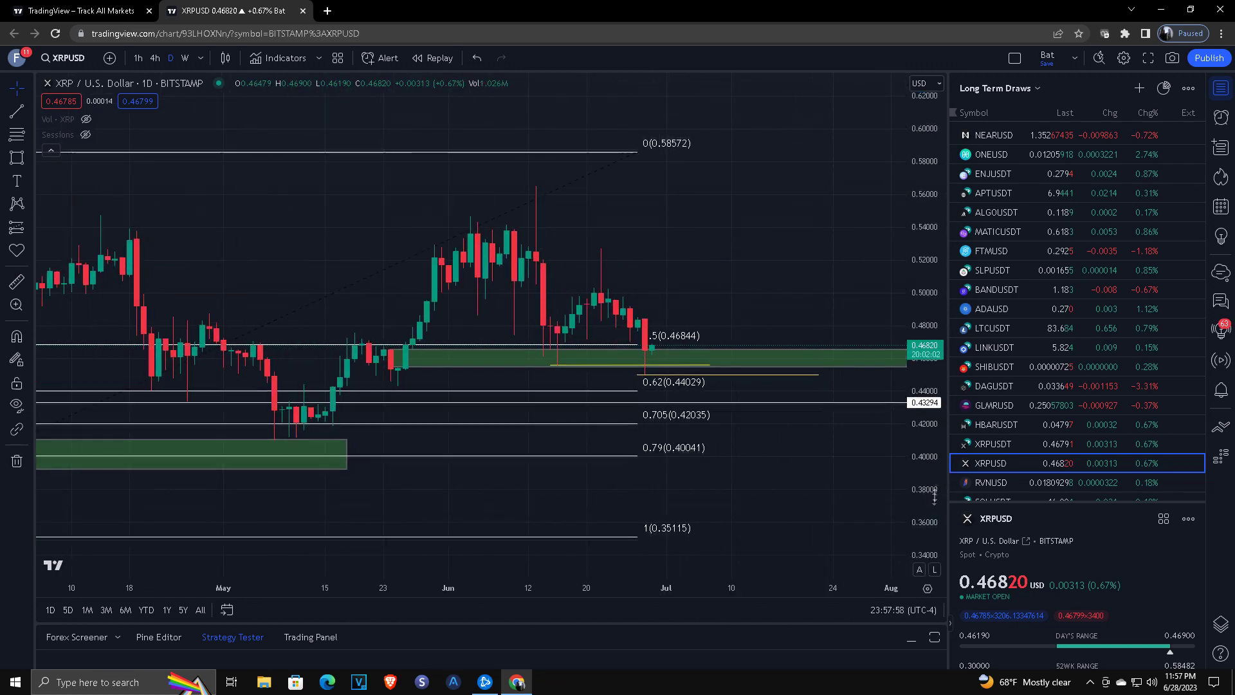
{"action": "left_click", "coordinate": [558, 397]}
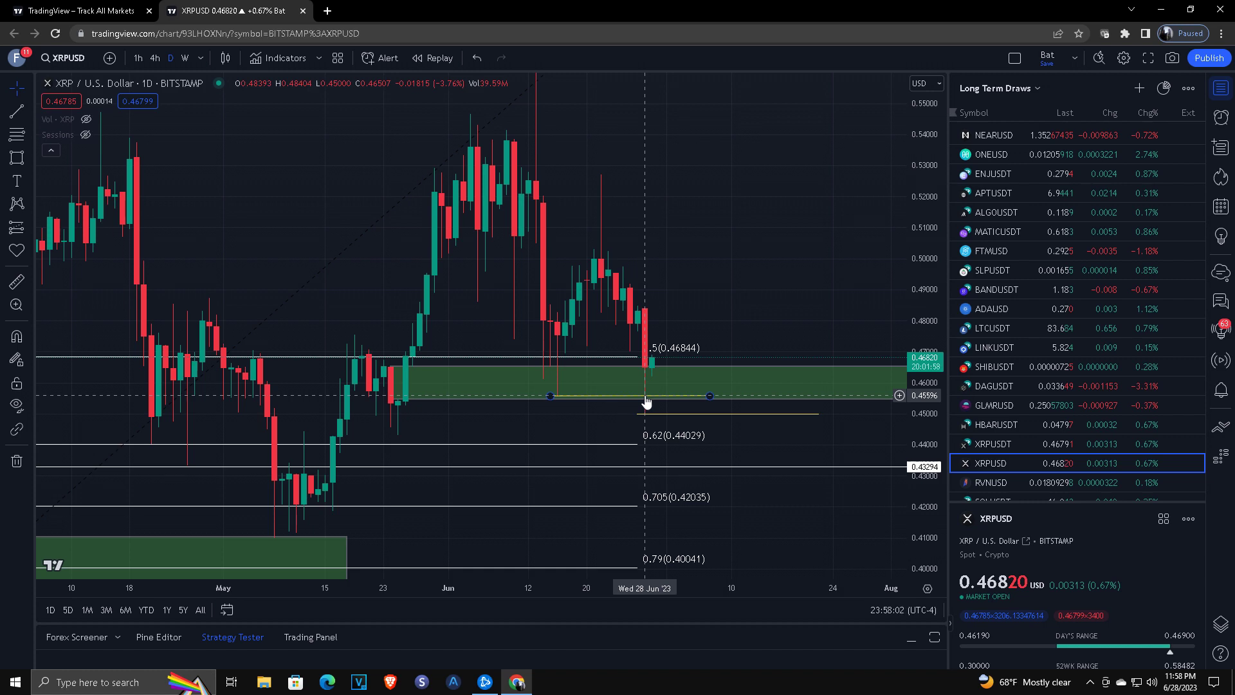
{"action": "left_click", "coordinate": [647, 375]}
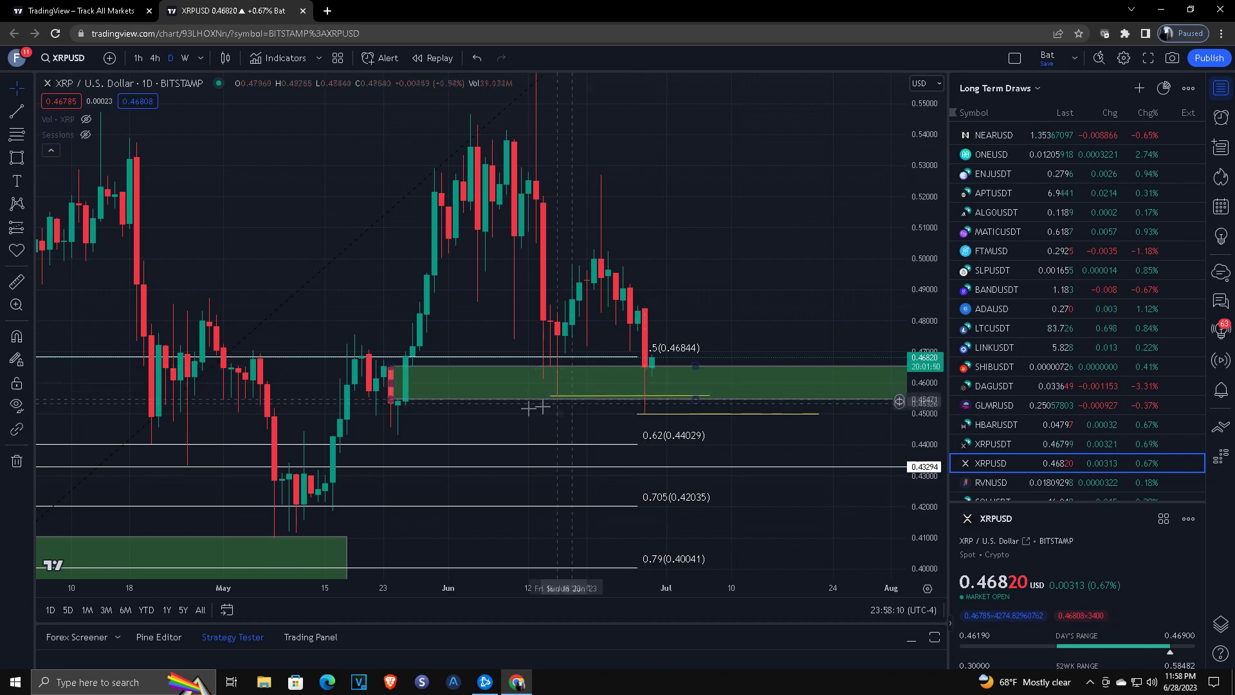
{"action": "scroll", "coordinate": [326, 377], "scroll_direction": "down", "scroll_amount": 2}
Step: Recolour the horizontal level at 0.43294, starting from the January 2023 high, to yellow
{"action": "left_click_drag", "start_coordinate": [237, 393], "coordinate": [460, 326]}
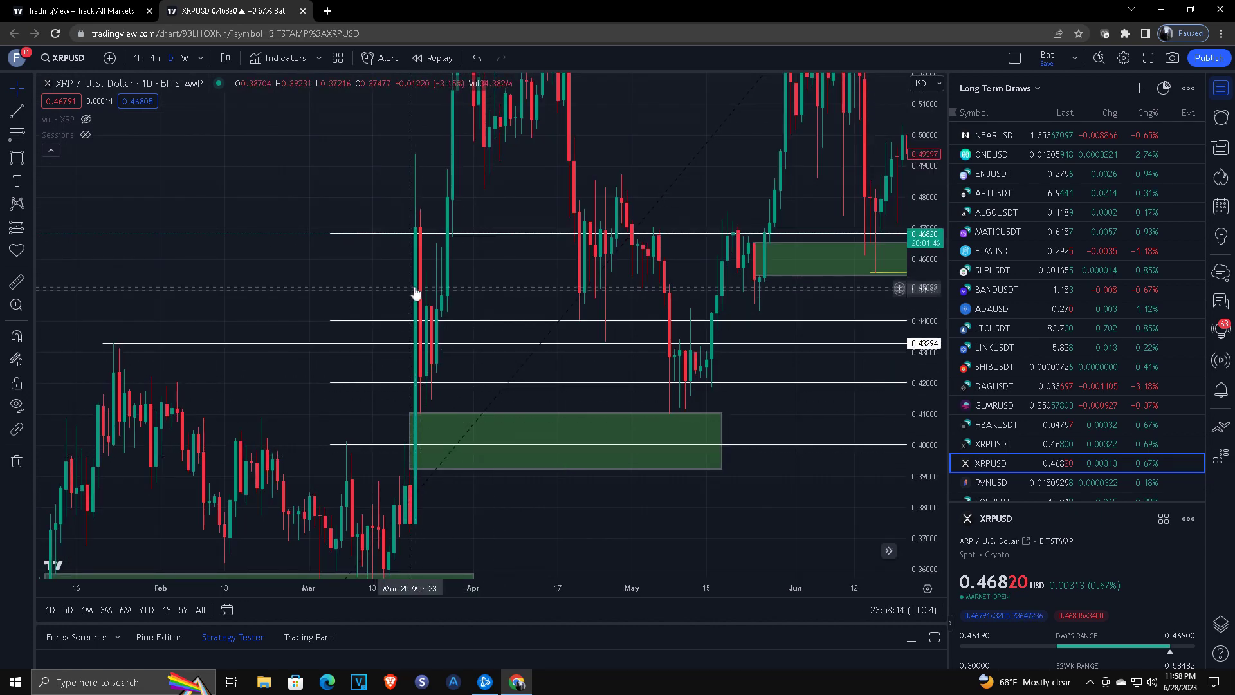
{"action": "left_click", "coordinate": [306, 345]}
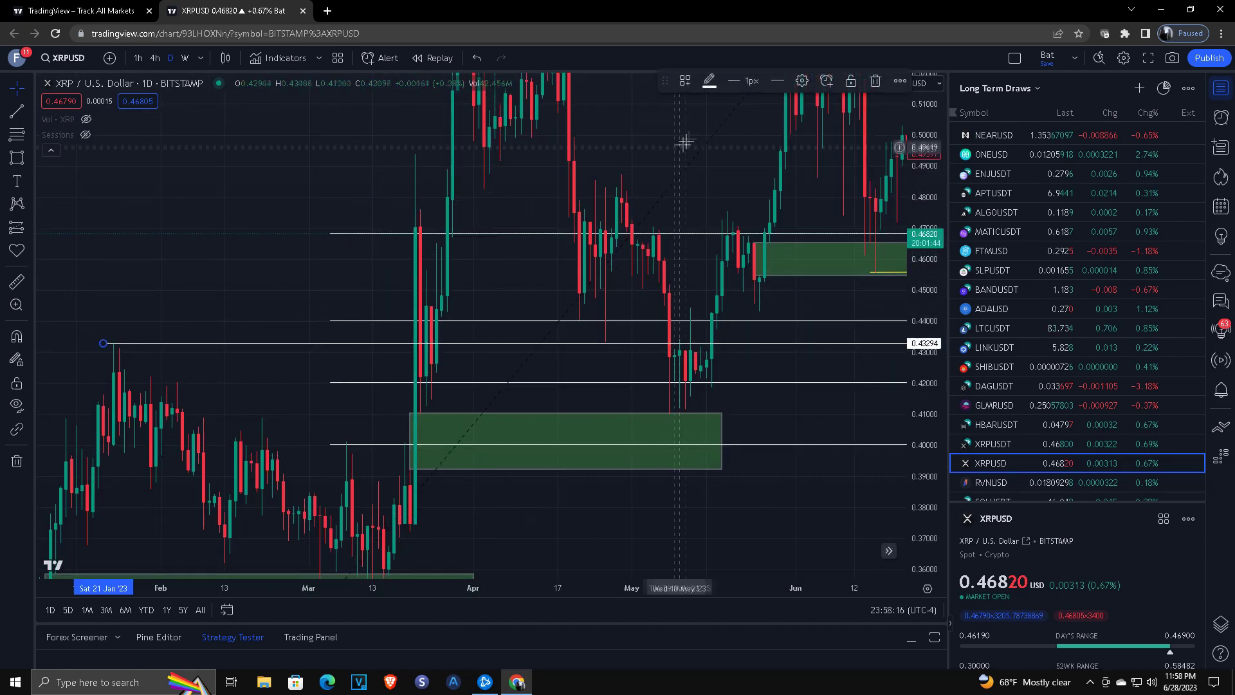
{"action": "left_click", "coordinate": [709, 81]}
{"action": "left_click", "coordinate": [742, 124]}
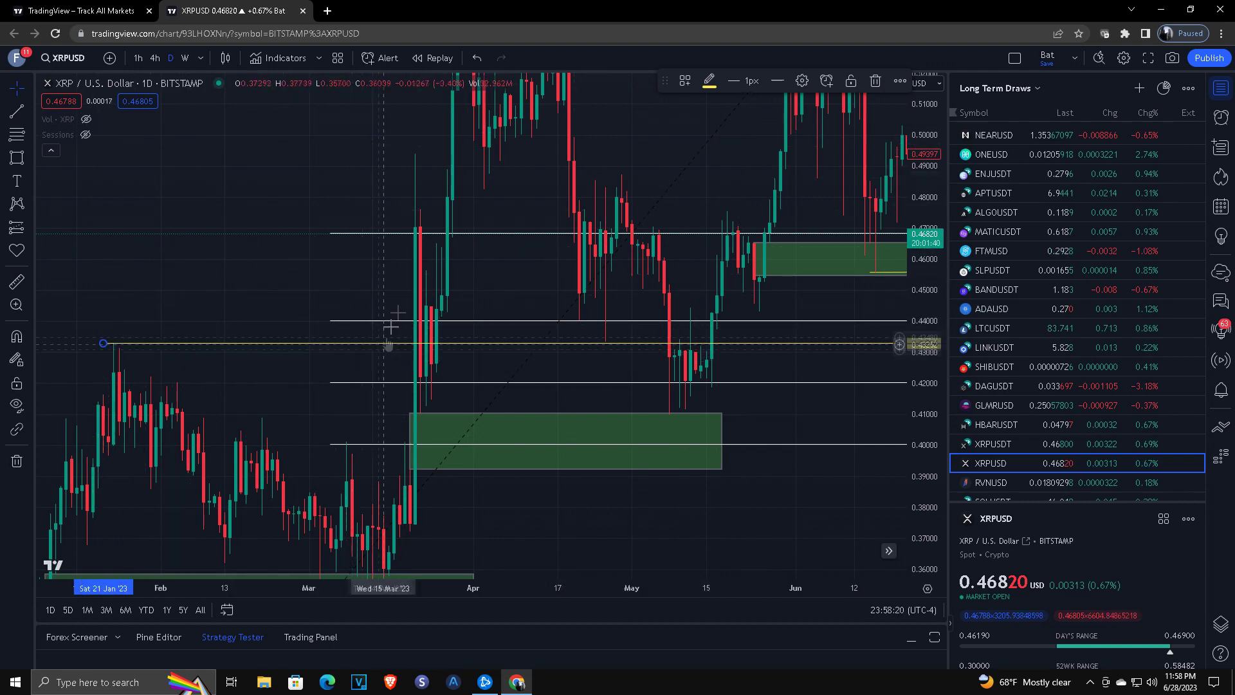
Step: Draw a level trend line at 0.56535 from 29 March 2023 through the June high to 12 August 2023
{"action": "left_click_drag", "start_coordinate": [675, 193], "coordinate": [359, 236]}
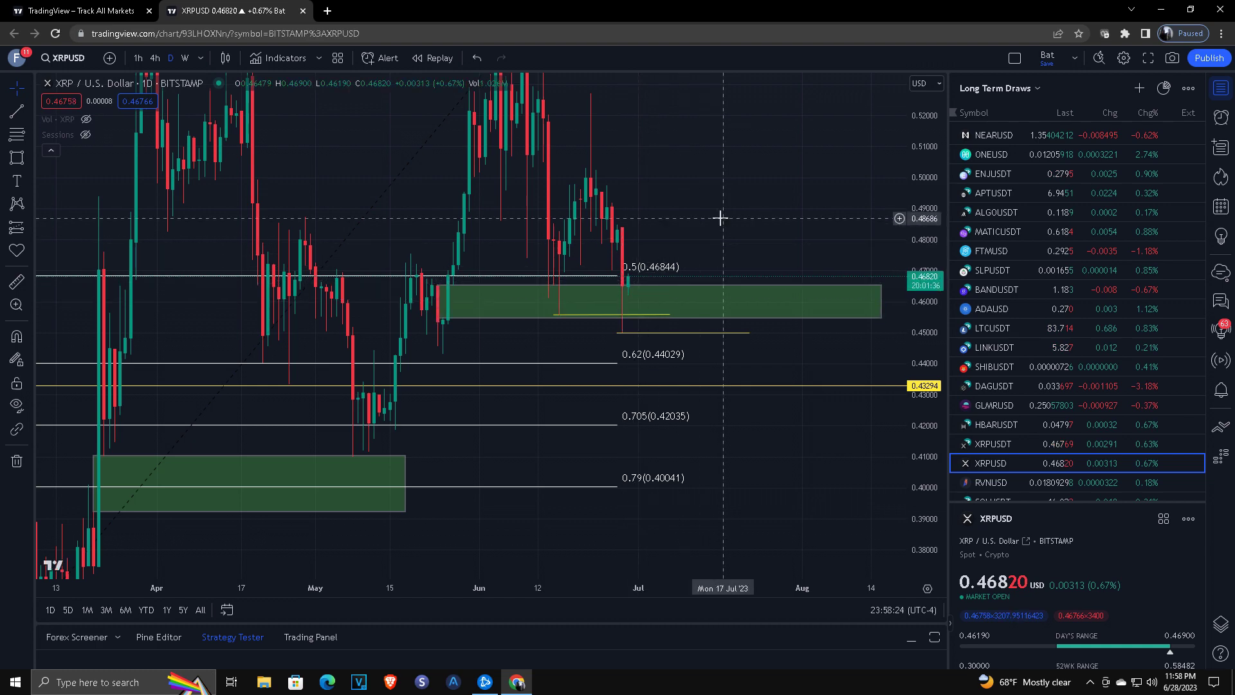
{"action": "scroll", "coordinate": [727, 191], "scroll_direction": "down", "scroll_amount": 1}
{"action": "left_click_drag", "start_coordinate": [728, 190], "coordinate": [727, 276]}
{"action": "left_click_drag", "start_coordinate": [920, 193], "coordinate": [891, 344]}
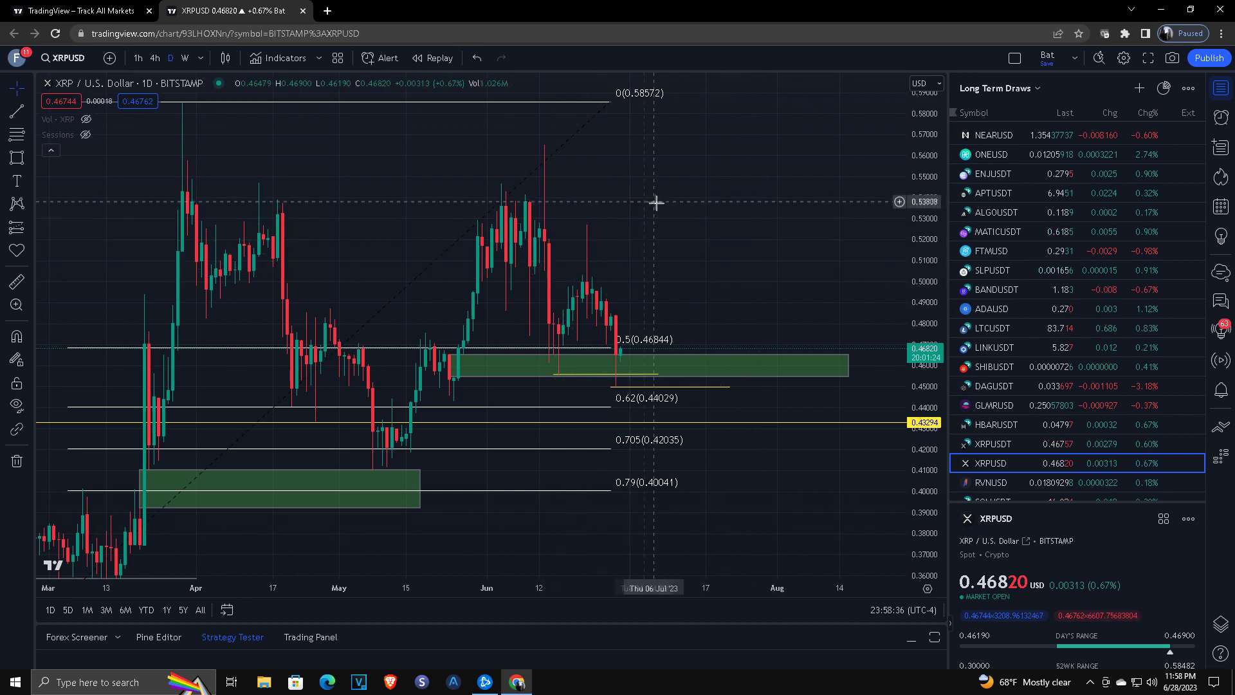
{"action": "left_click_drag", "start_coordinate": [657, 202], "coordinate": [676, 243]}
{"action": "left_click", "coordinate": [17, 110]}
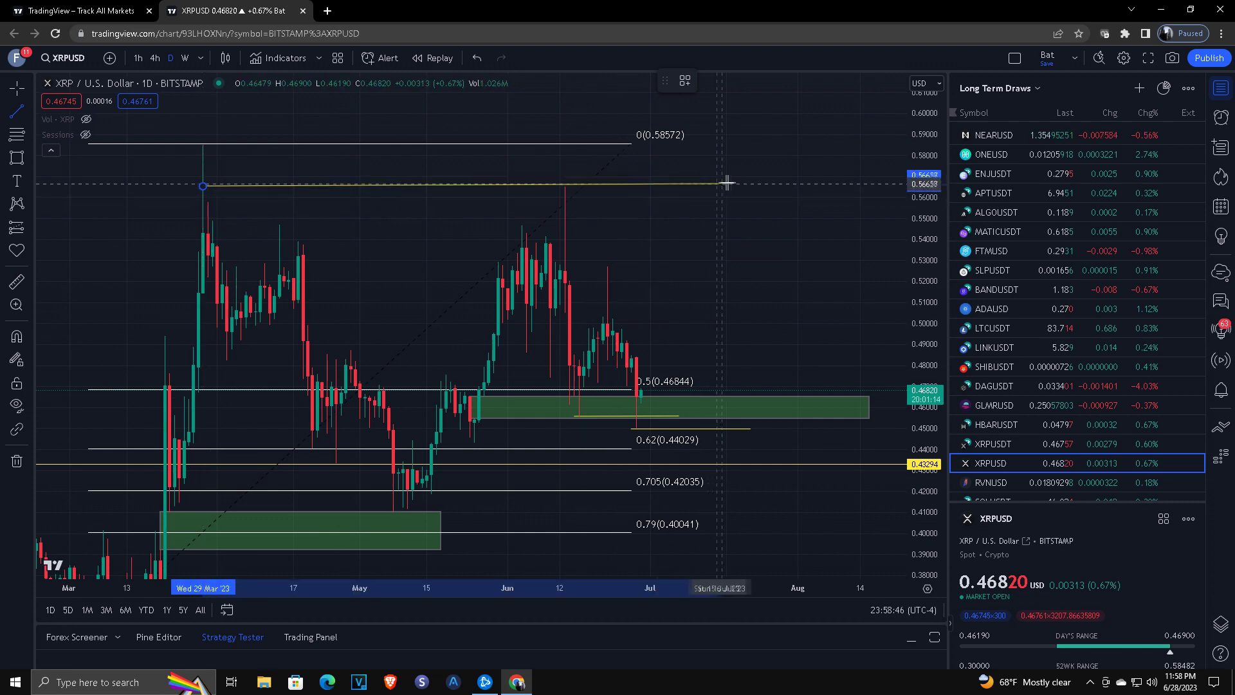
{"action": "left_click", "coordinate": [850, 186]}
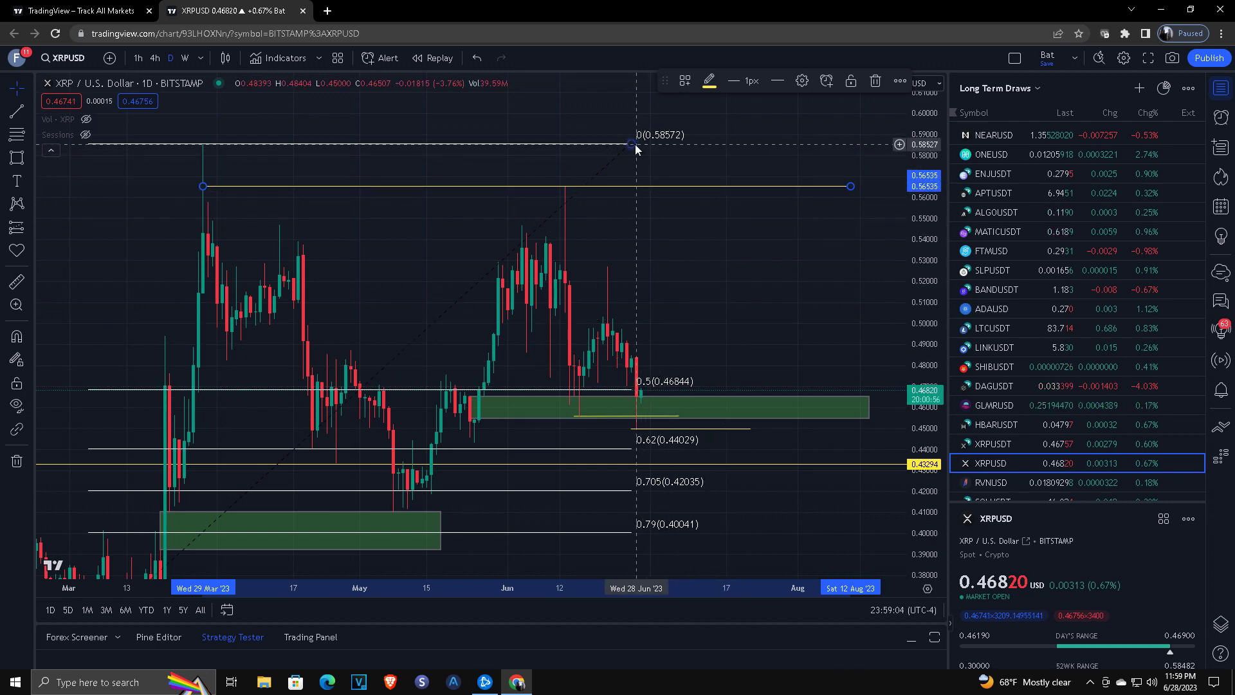
Step: Review the wider price structure since late 2022 between the 0.29866 level and the upper yellow line
{"action": "scroll", "coordinate": [804, 180], "scroll_direction": "down", "scroll_amount": 3}
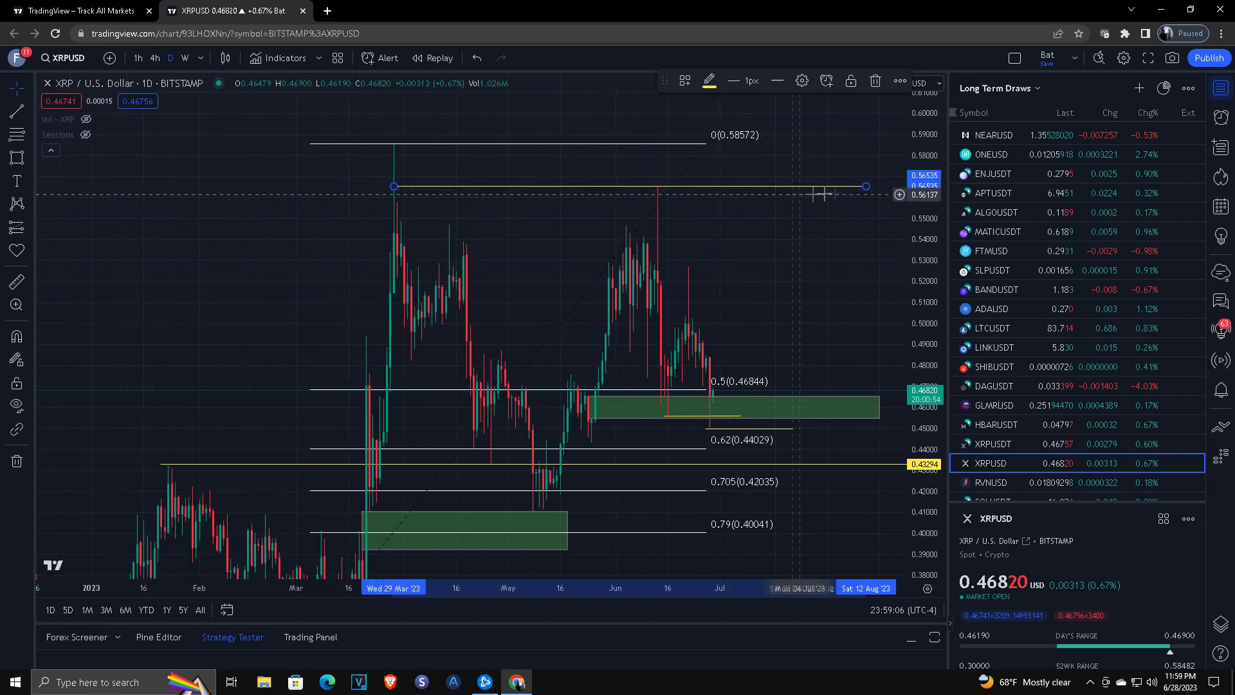
{"action": "left_click_drag", "start_coordinate": [900, 173], "coordinate": [791, 331]}
{"action": "scroll", "coordinate": [783, 297], "scroll_direction": "down", "scroll_amount": 2}
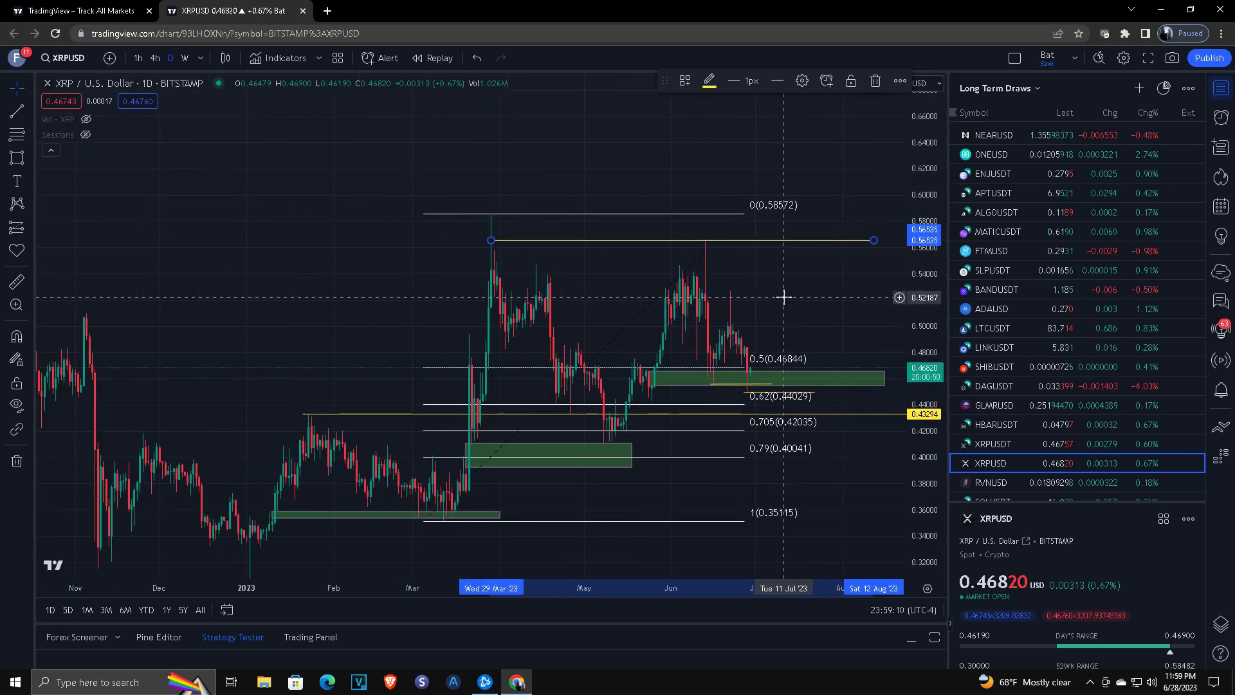
{"action": "scroll", "coordinate": [784, 298], "scroll_direction": "down", "scroll_amount": 2}
{"action": "left_click_drag", "start_coordinate": [900, 283], "coordinate": [904, 314]}
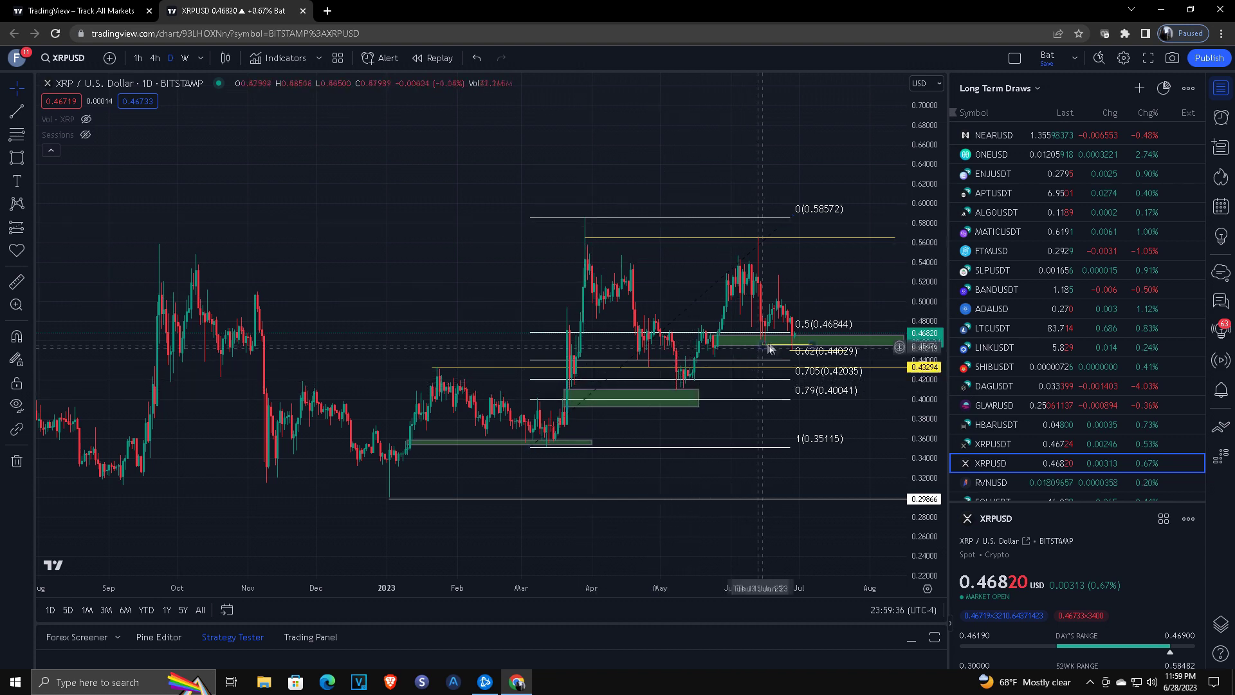
{"action": "left_click", "coordinate": [680, 390]}
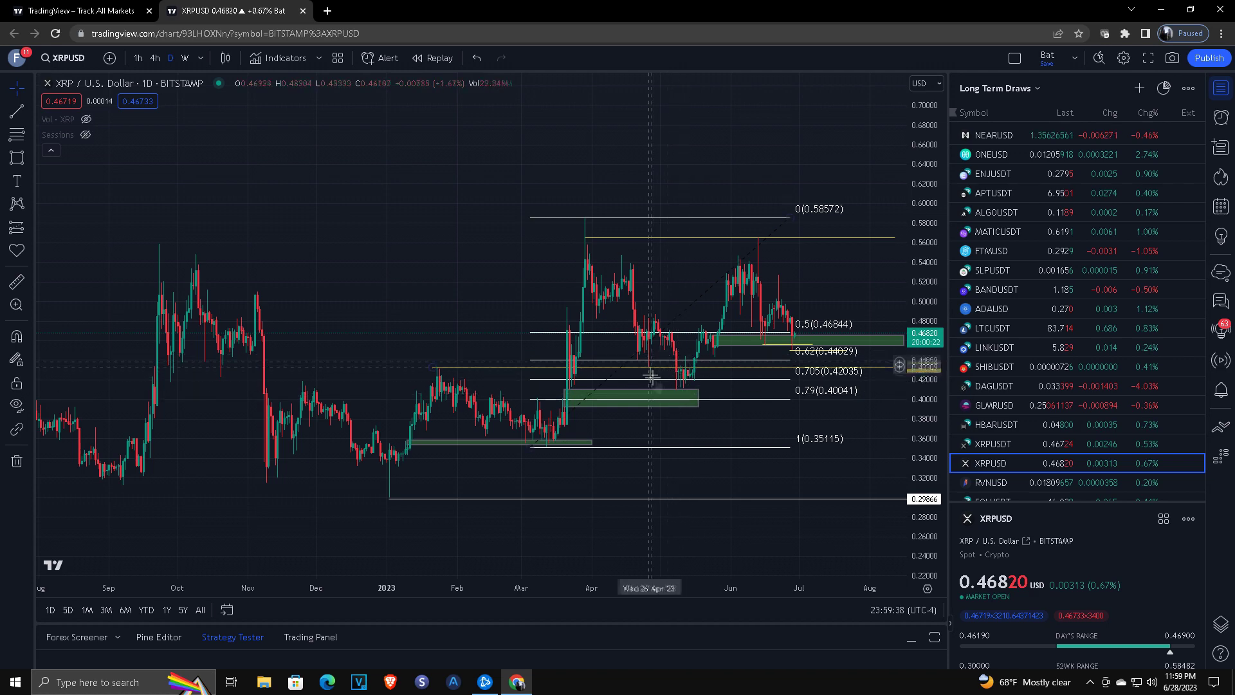
Step: Examine how price reacts around the retracement levels and the January, March and May demand zones
{"action": "scroll", "coordinate": [727, 444], "scroll_direction": "up", "scroll_amount": 3}
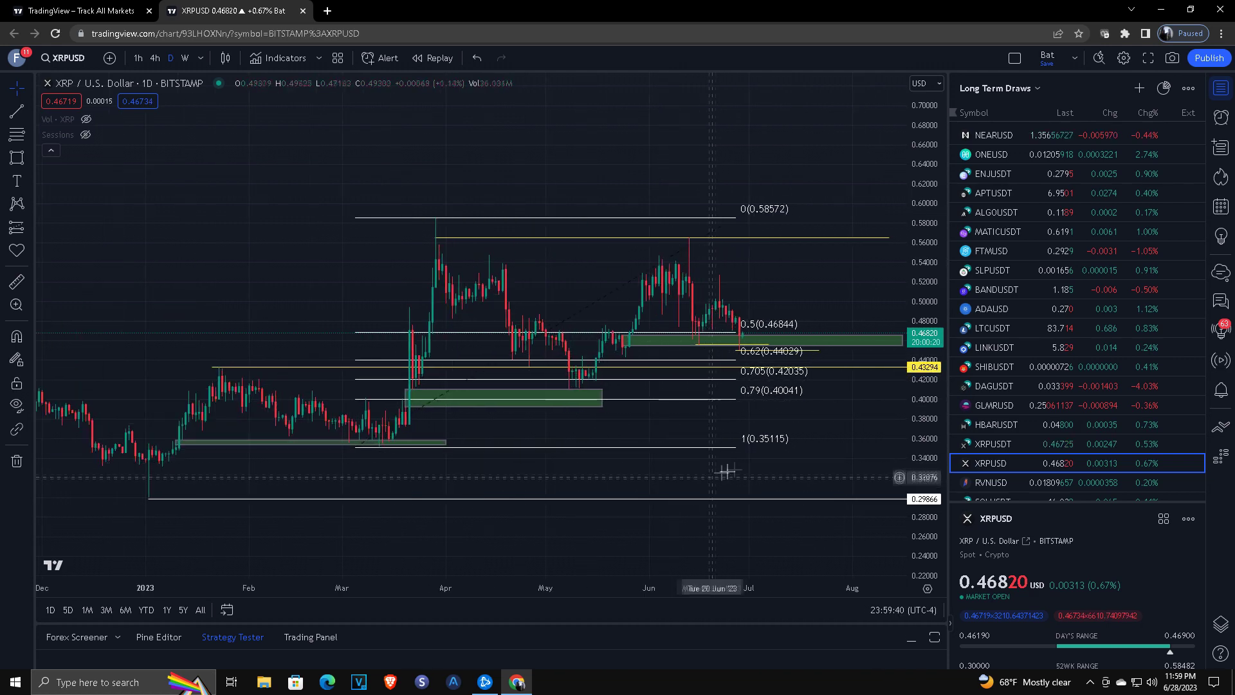
{"action": "left_click_drag", "start_coordinate": [907, 292], "coordinate": [904, 275]}
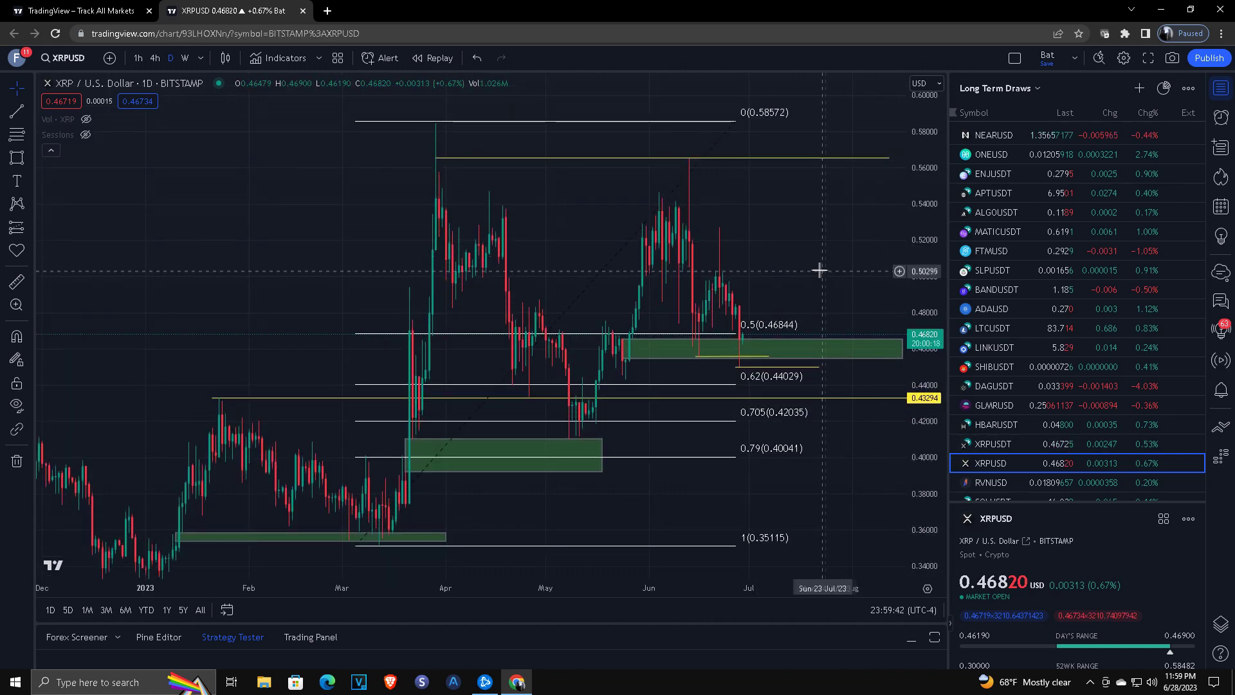
{"action": "scroll", "coordinate": [817, 270], "scroll_direction": "up", "scroll_amount": 2}
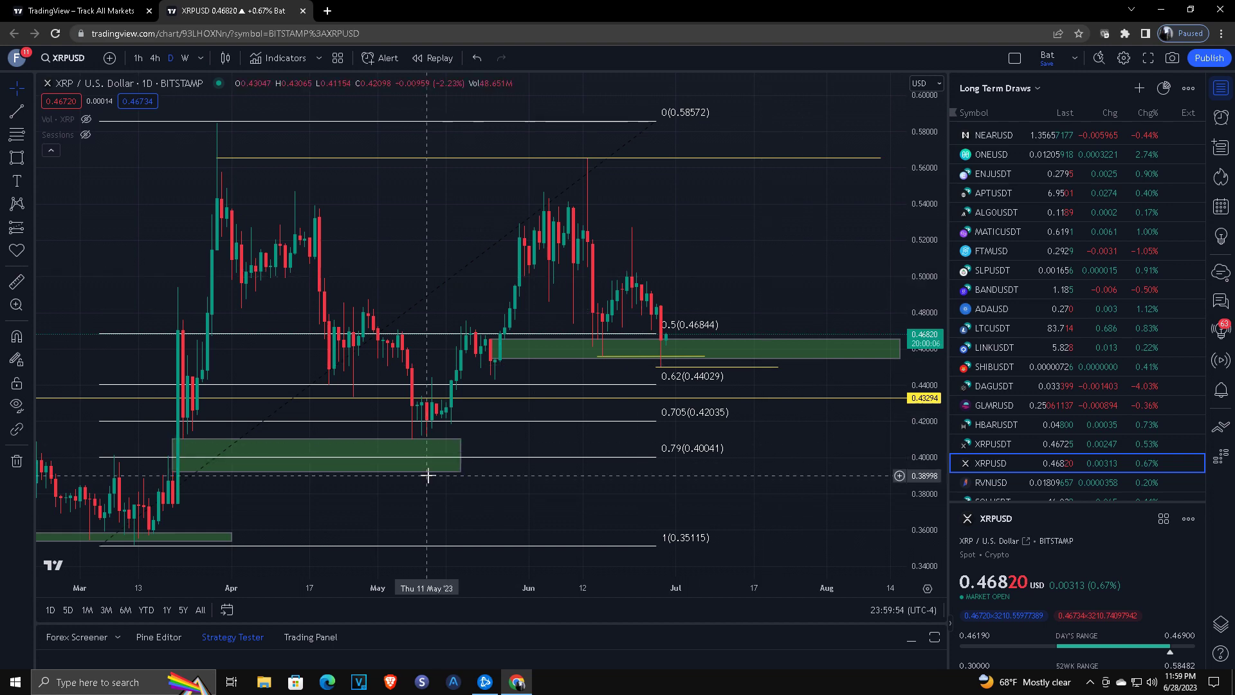
{"action": "scroll", "coordinate": [427, 487], "scroll_direction": "down", "scroll_amount": 2}
{"action": "left_click_drag", "start_coordinate": [427, 500], "coordinate": [573, 420]}
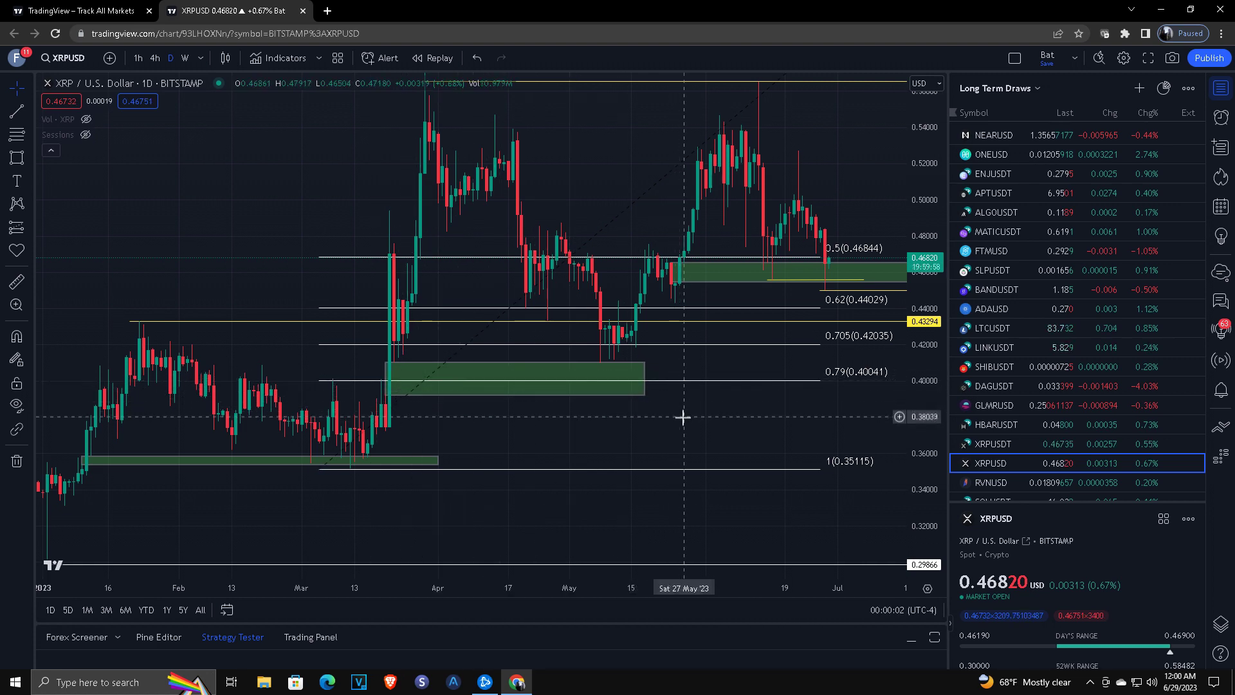
{"action": "scroll", "coordinate": [626, 436], "scroll_direction": "up", "scroll_amount": 1}
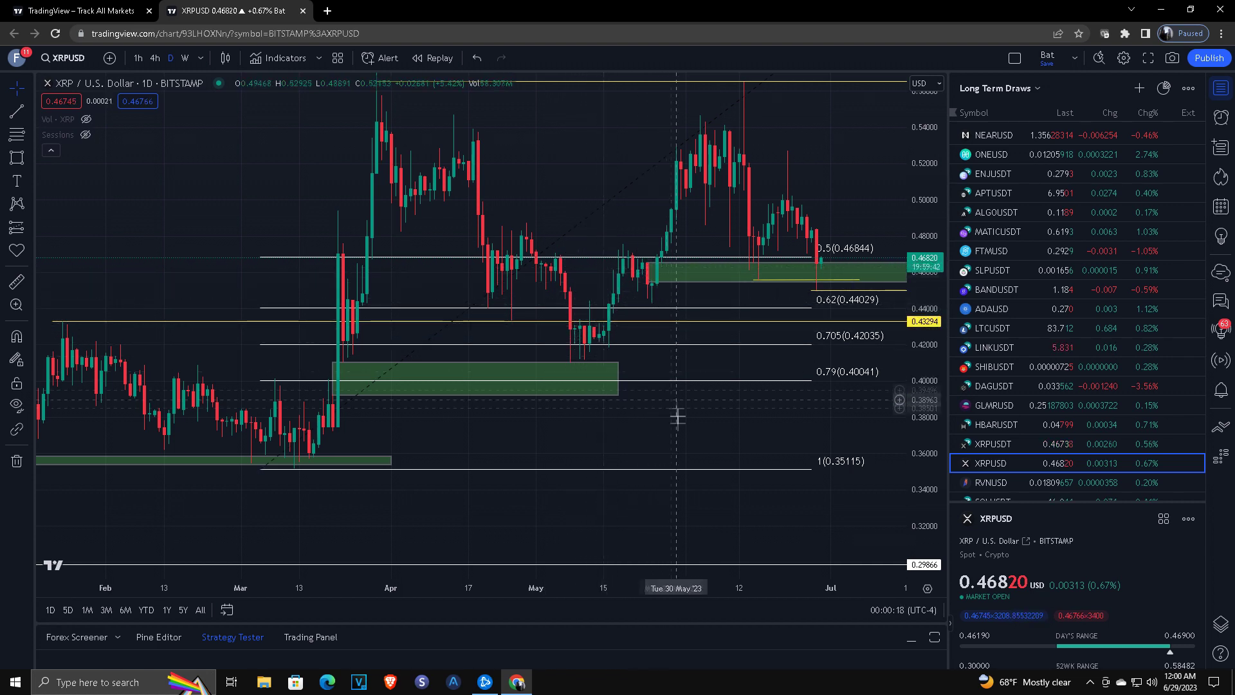
{"action": "scroll", "coordinate": [672, 454], "scroll_direction": "down", "scroll_amount": 2}
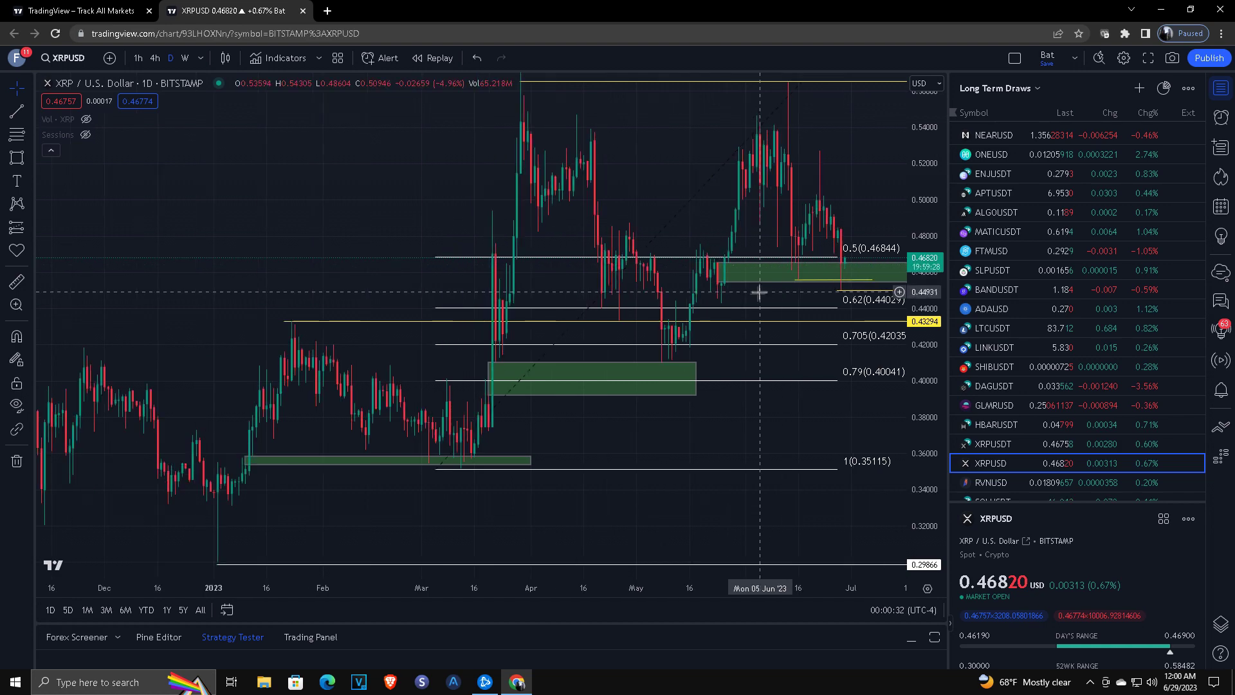
{"action": "scroll", "coordinate": [757, 287], "scroll_direction": "down", "scroll_amount": 2}
{"action": "left_click_drag", "start_coordinate": [757, 286], "coordinate": [669, 276]}
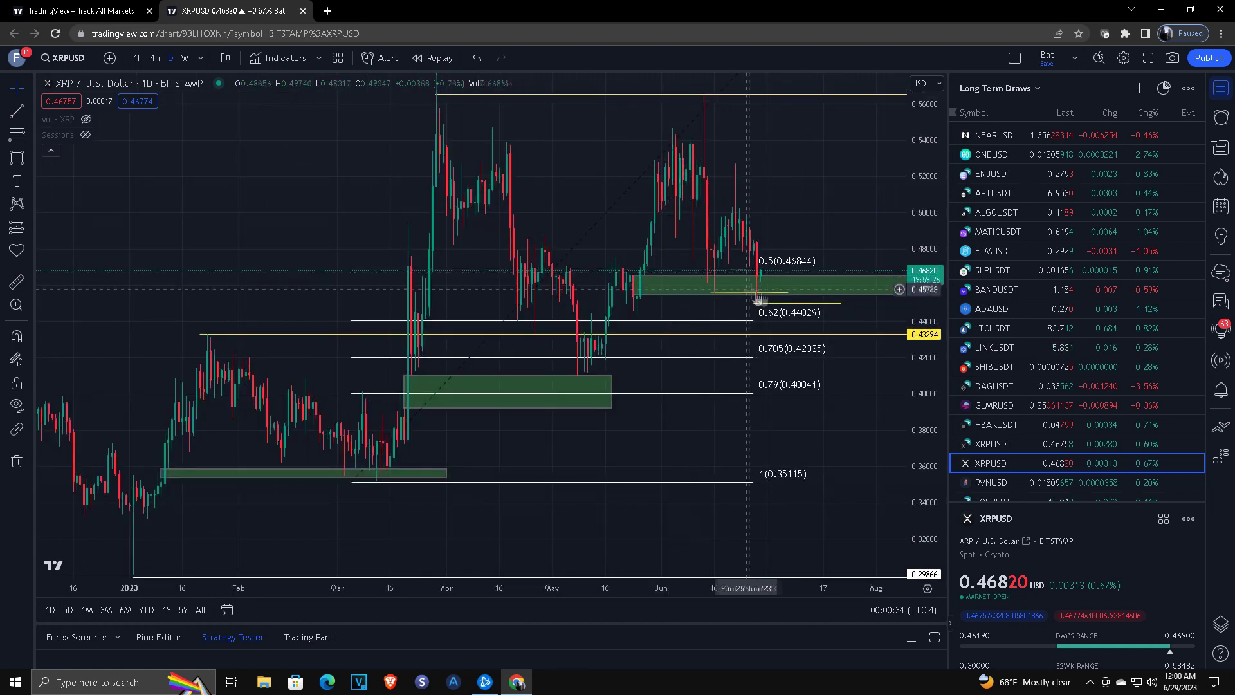
Step: Measure the price drop from the 4 June 2023 high at about 0.546 to the 30 June low at about 0.450
{"action": "left_click_drag", "start_coordinate": [833, 198], "coordinate": [720, 226]}
{"action": "scroll", "coordinate": [720, 226], "scroll_direction": "up", "scroll_amount": 2}
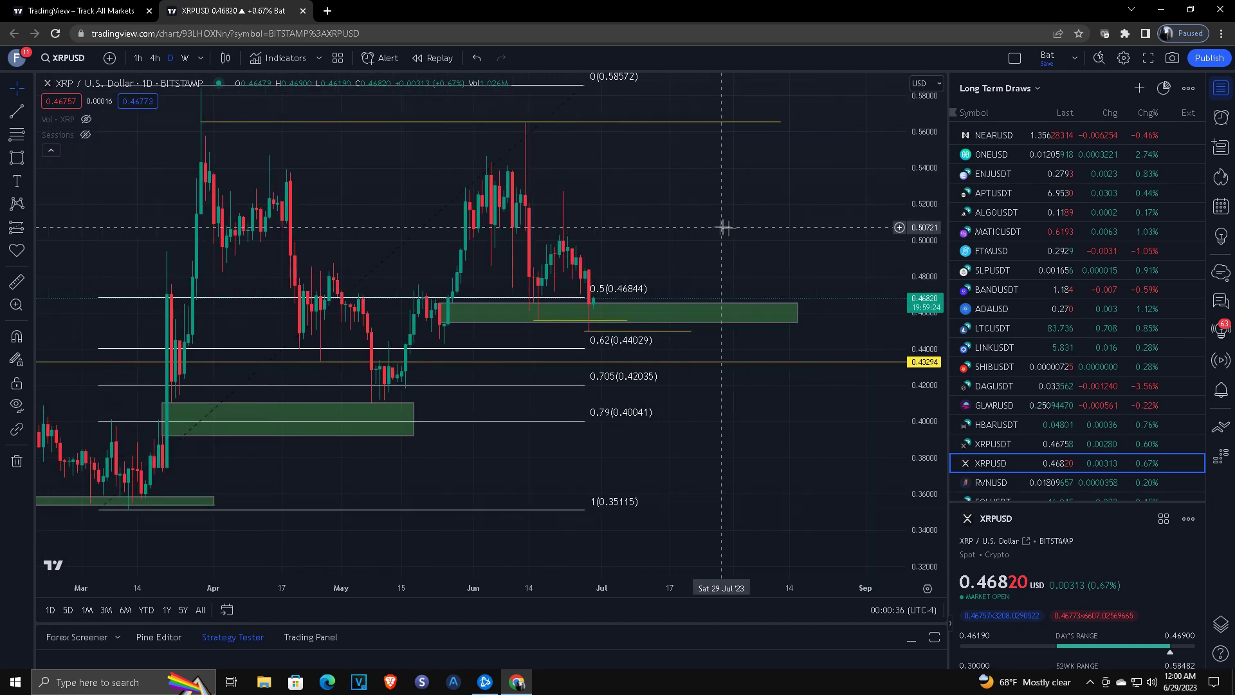
{"action": "left_click_drag", "start_coordinate": [886, 170], "coordinate": [886, 313]}
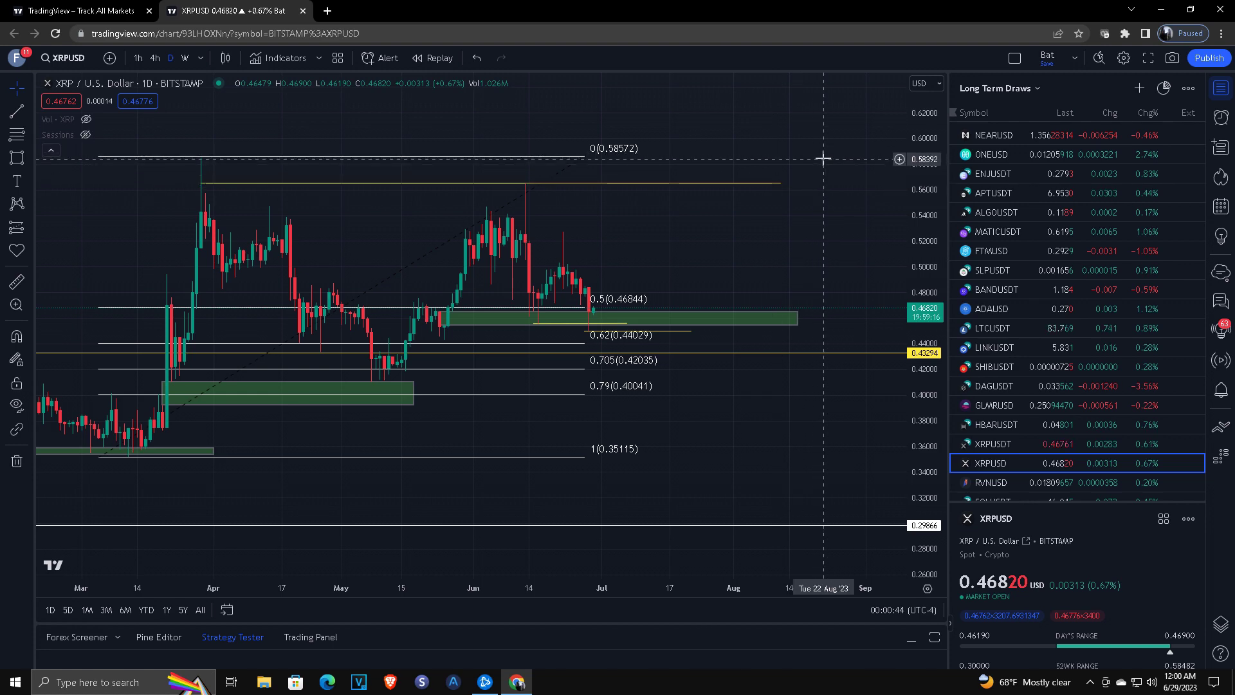
{"action": "scroll", "coordinate": [825, 155], "scroll_direction": "down", "scroll_amount": 5}
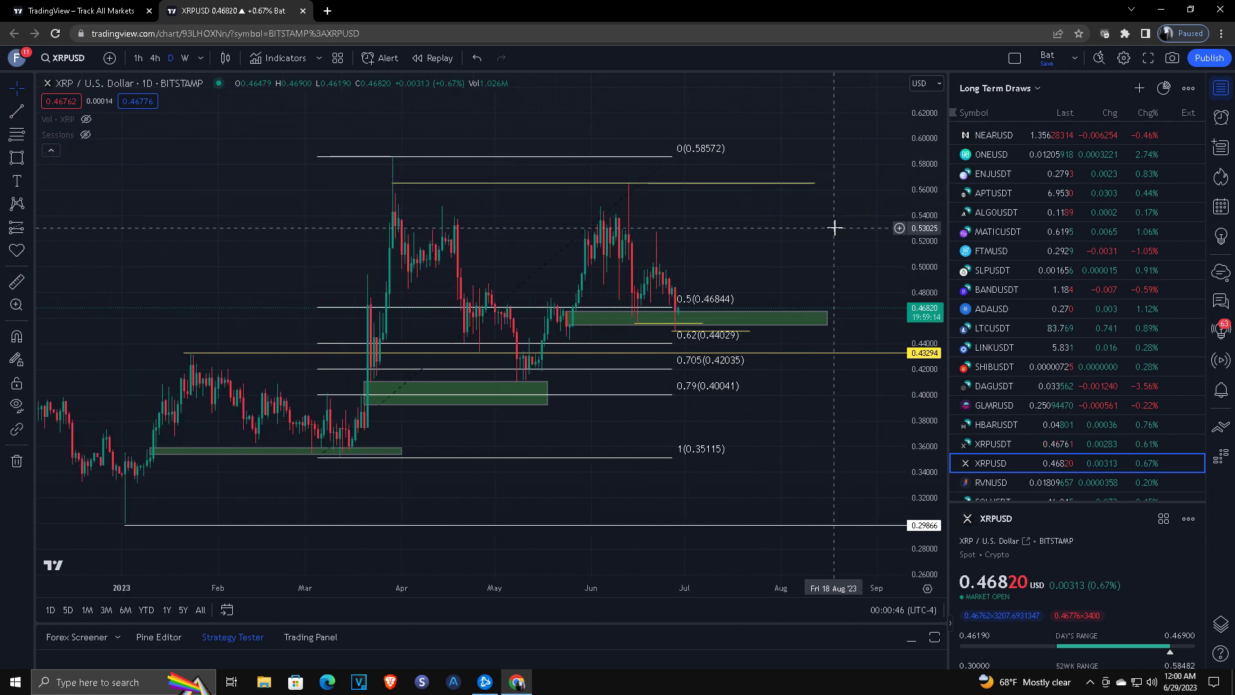
{"action": "left_click_drag", "start_coordinate": [786, 271], "coordinate": [720, 285]}
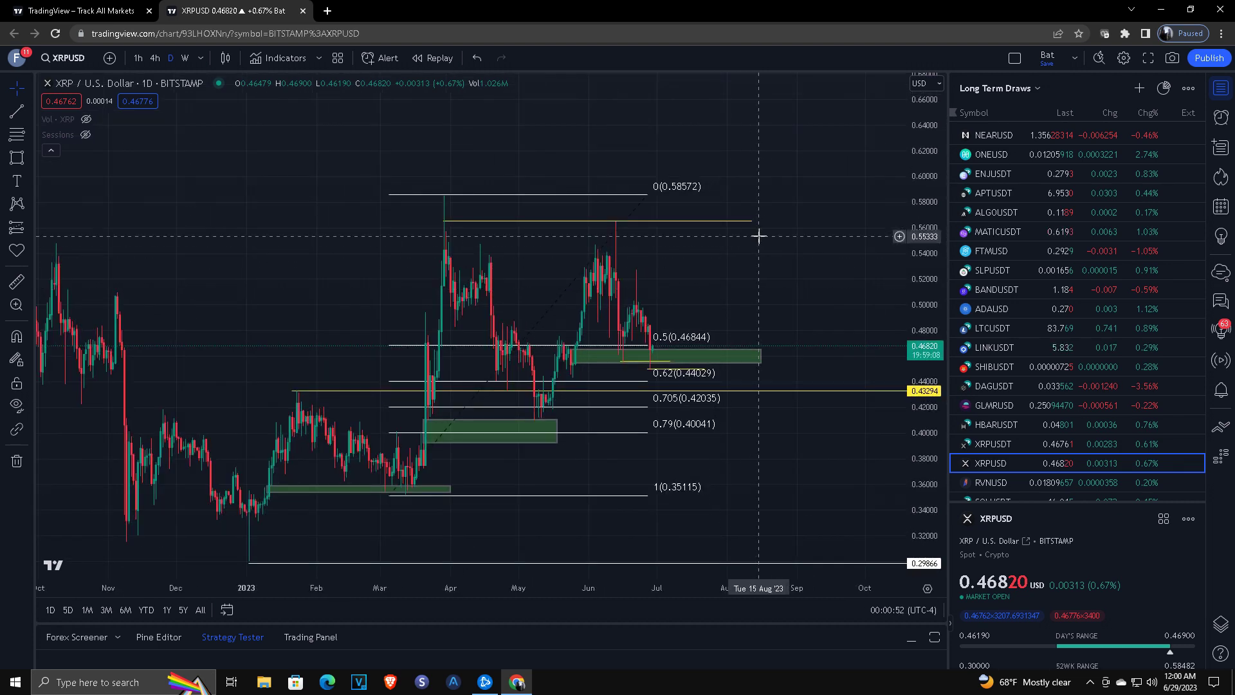
{"action": "left_click", "coordinate": [595, 246], "text": "shift"}
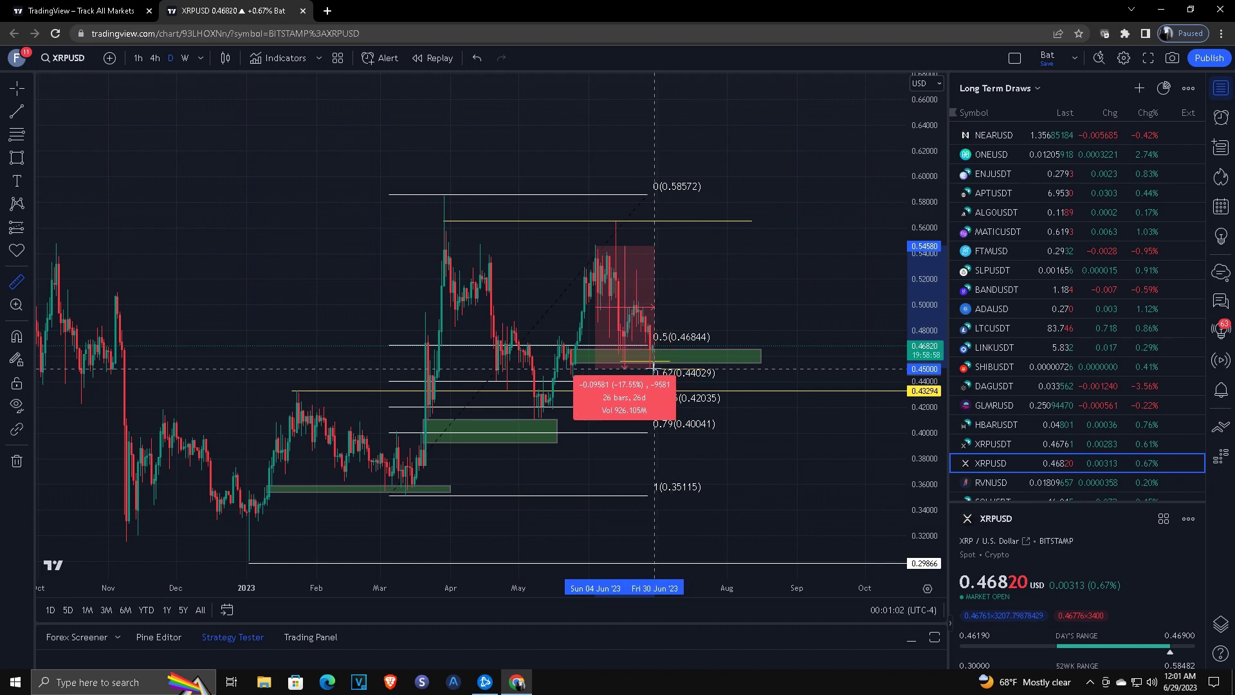
{"action": "left_click", "coordinate": [655, 369]}
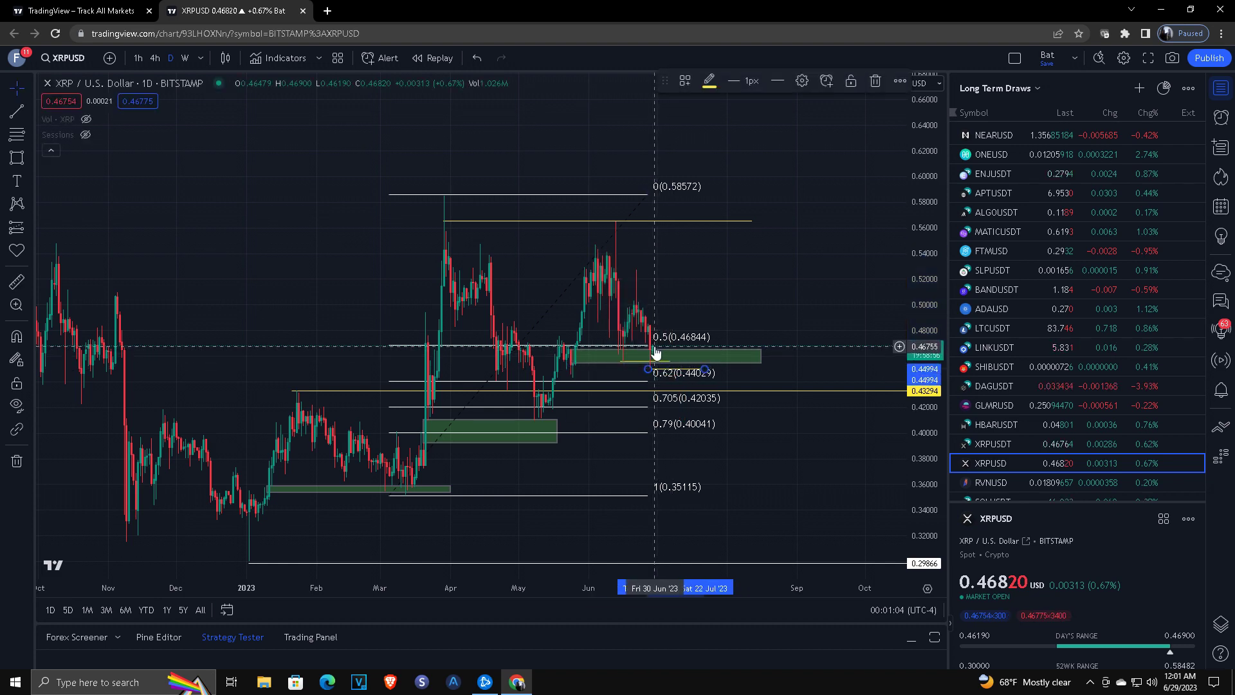
Step: Measure the potential rise from about 0.470 on 29 June 2023 to about 0.598 on 14 August, above the 0 retracement level
{"action": "left_click", "coordinate": [655, 352]}
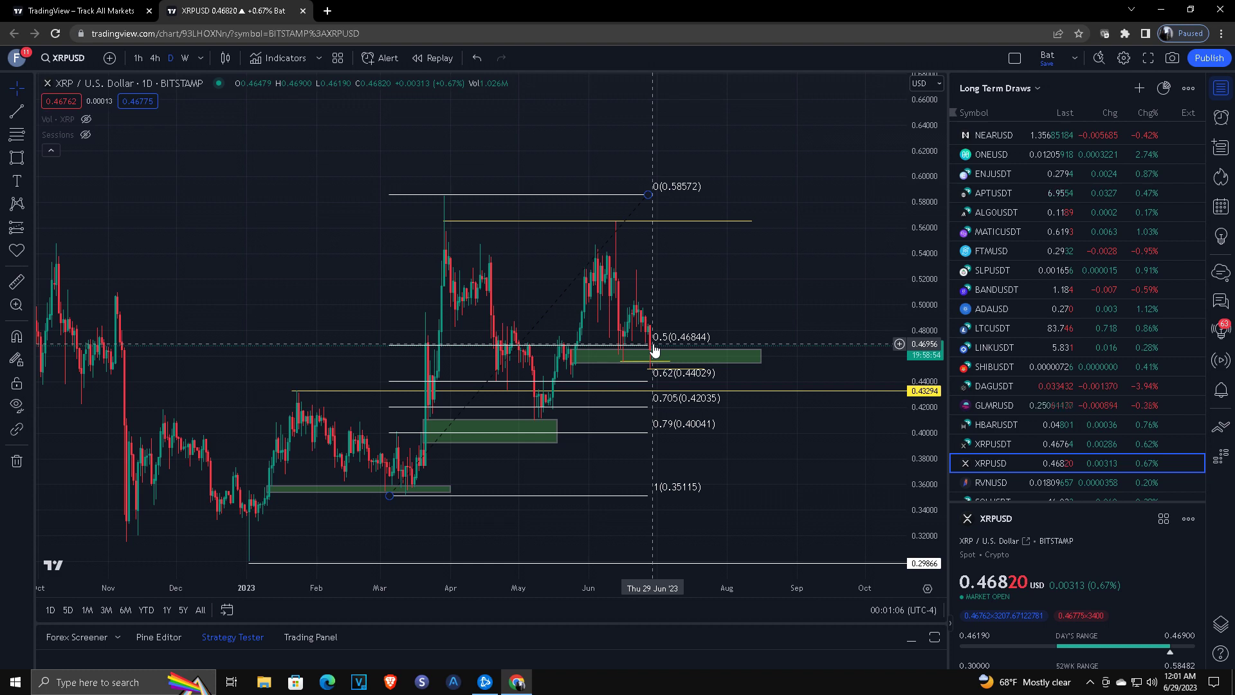
{"action": "left_click", "coordinate": [655, 352], "text": "shift"}
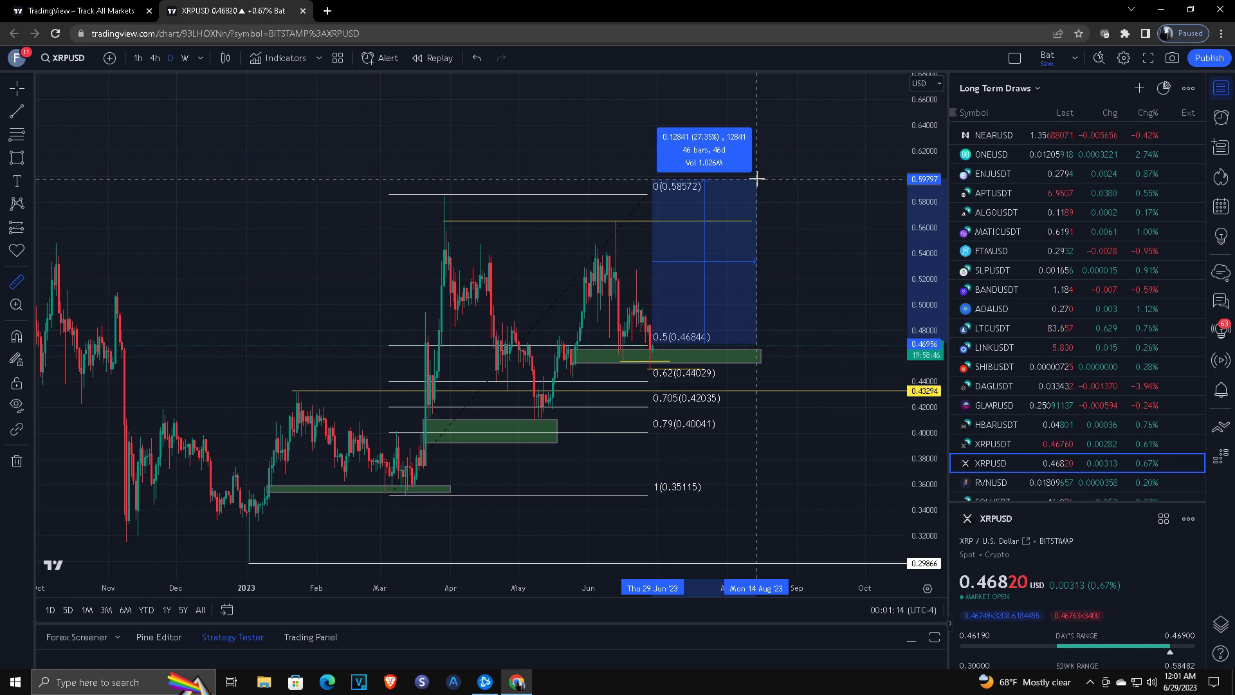
{"action": "key", "text": "Escape"}
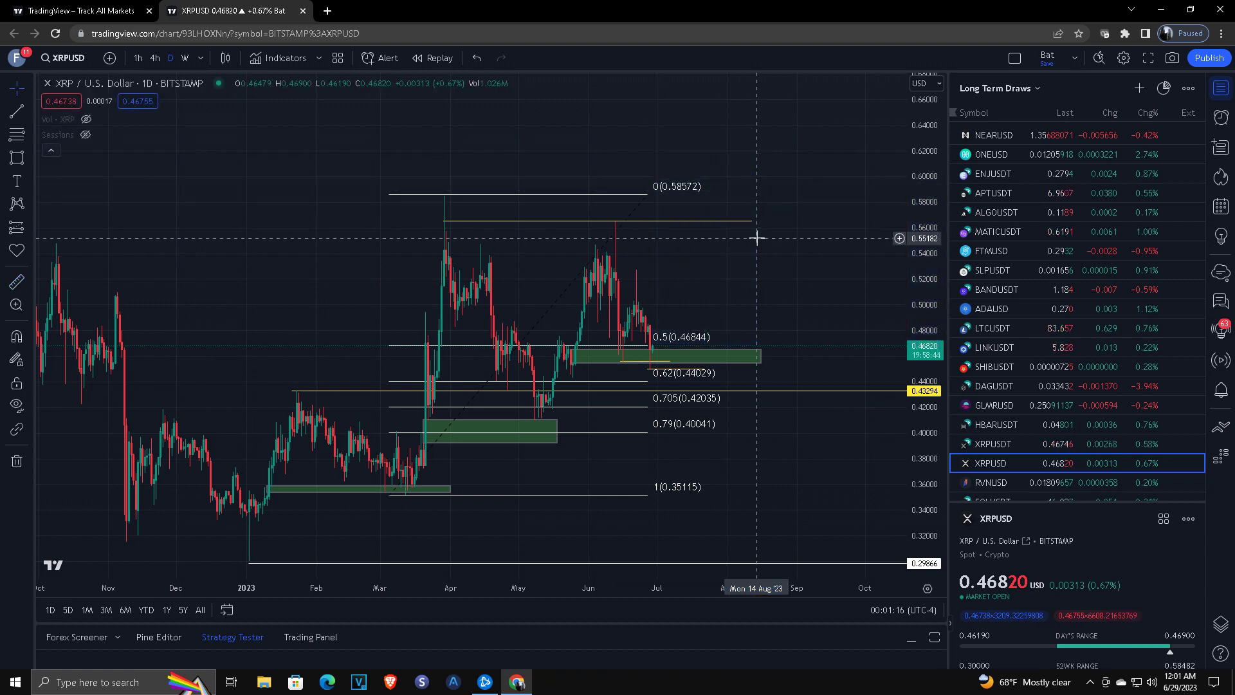